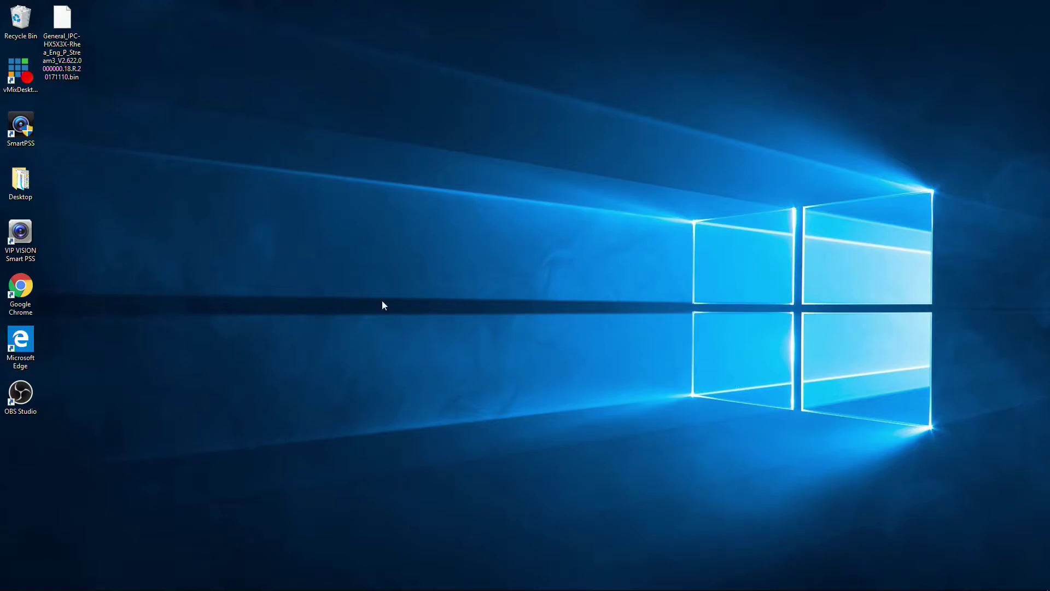
{"action": "mouse_move", "coordinate": [115, 582]}
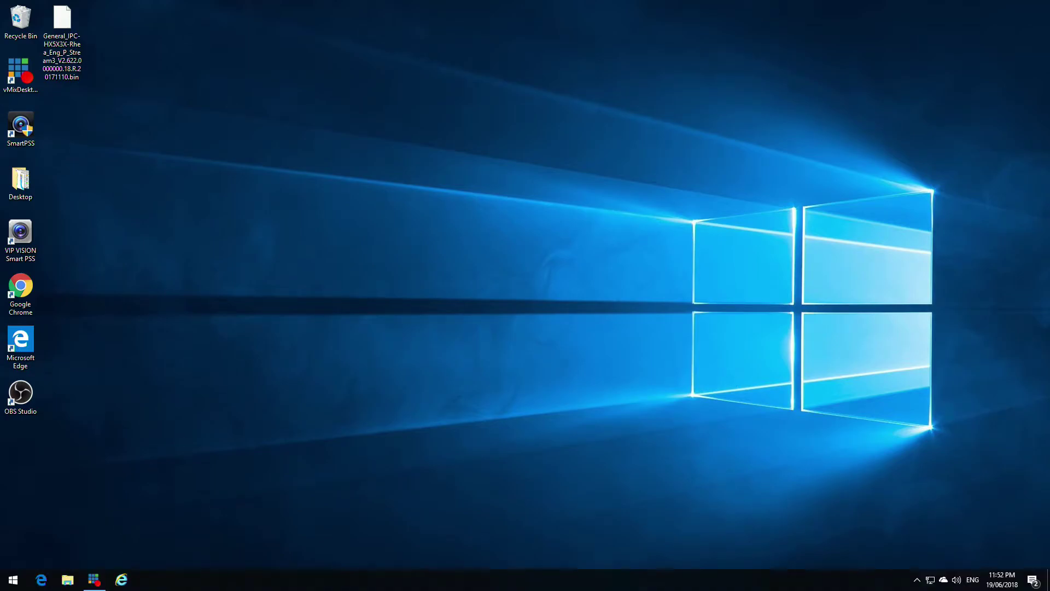
{"action": "left_click", "coordinate": [120, 583]}
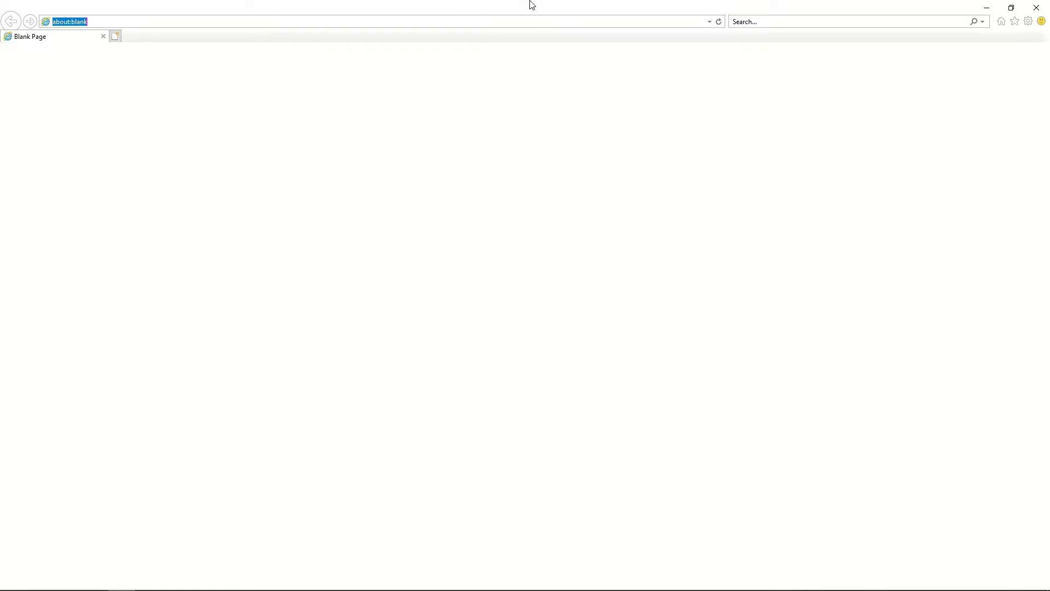
{"action": "key", "text": "BackSpace"}
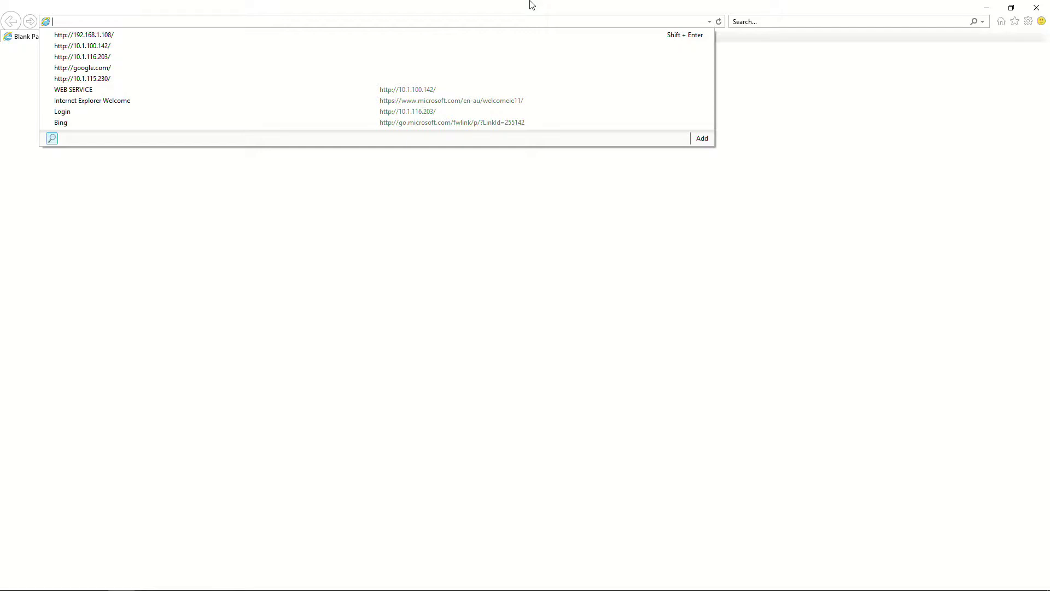
{"action": "key", "text": "Down"}
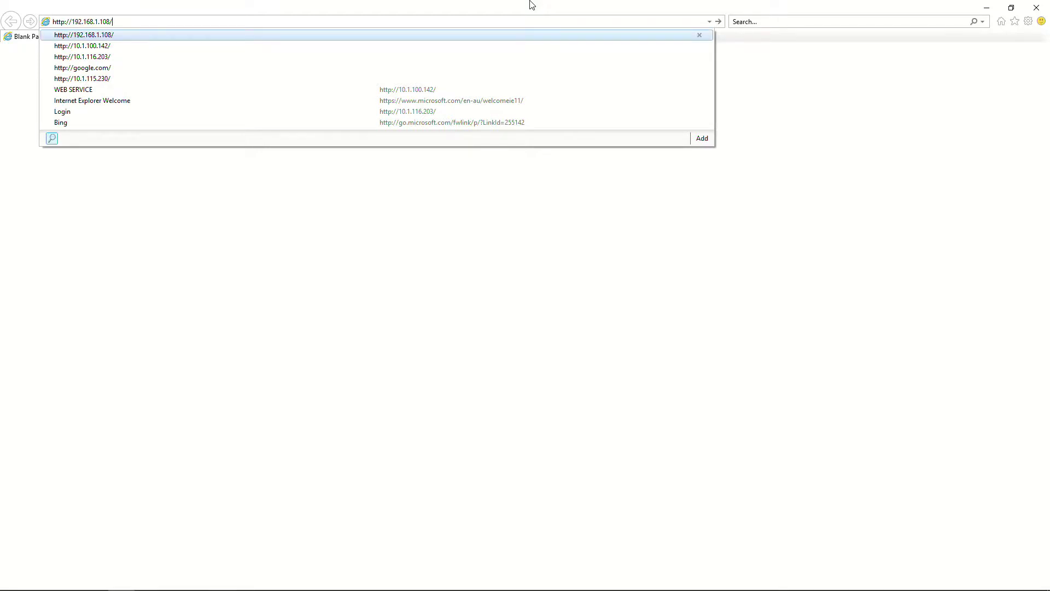
{"action": "key", "text": "Return"}
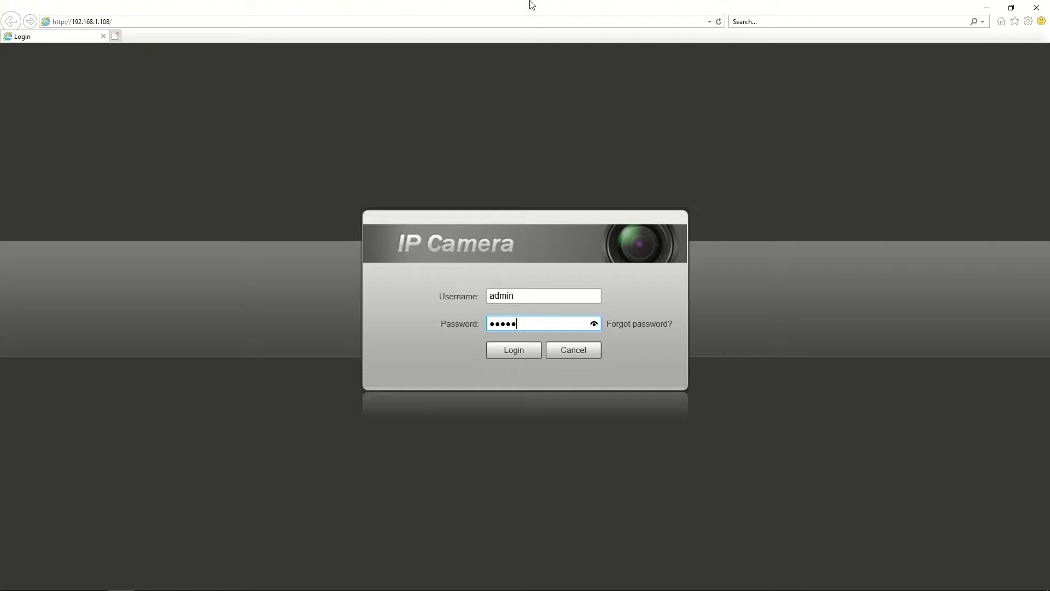
Submit the admin login to reach the Live page streaming 3840x2160 video.
{"action": "key", "text": "Return"}
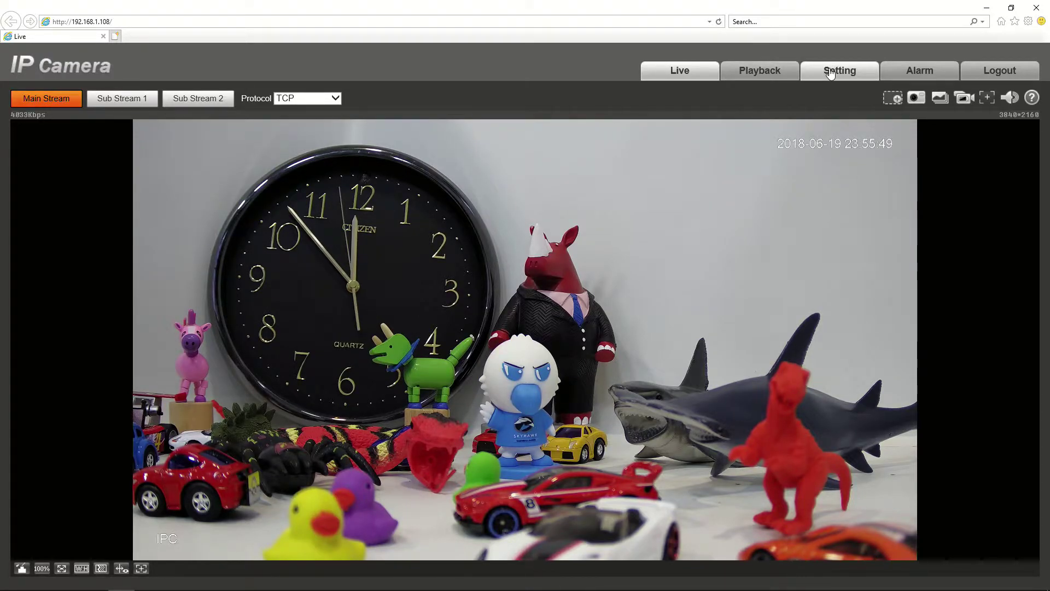
Show Disk1's status and capacity on the Setting > Storage > Destination Local tab.
{"action": "left_click", "coordinate": [857, 75]}
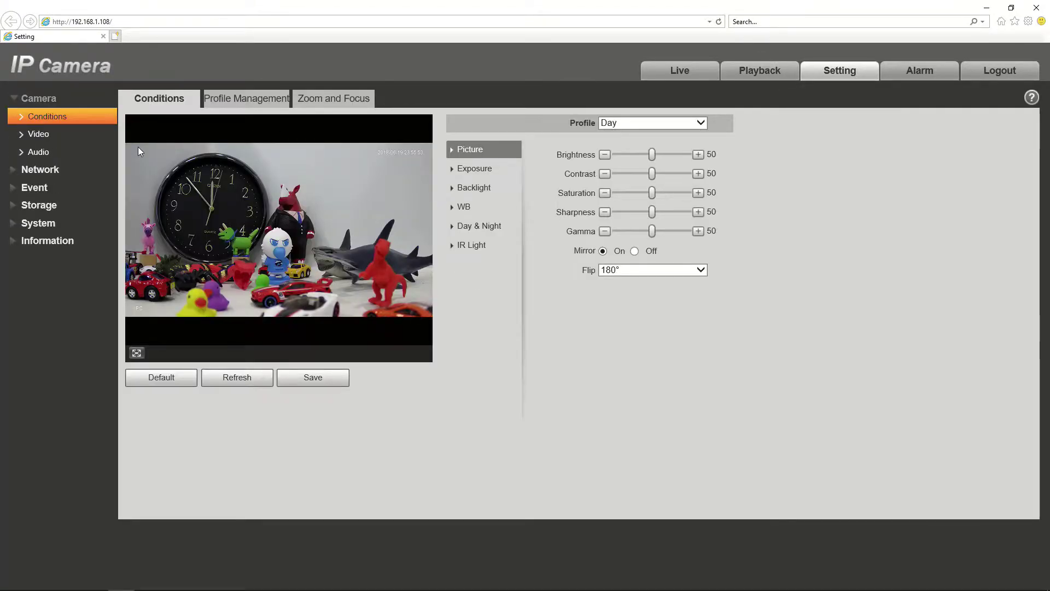
{"action": "left_click", "coordinate": [54, 206]}
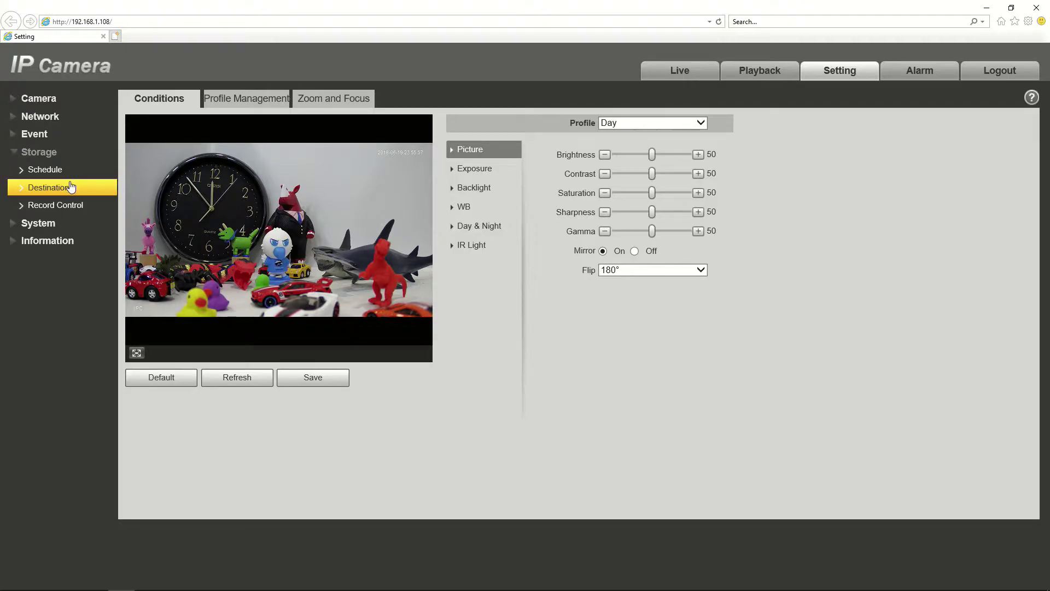
{"action": "left_click", "coordinate": [69, 189]}
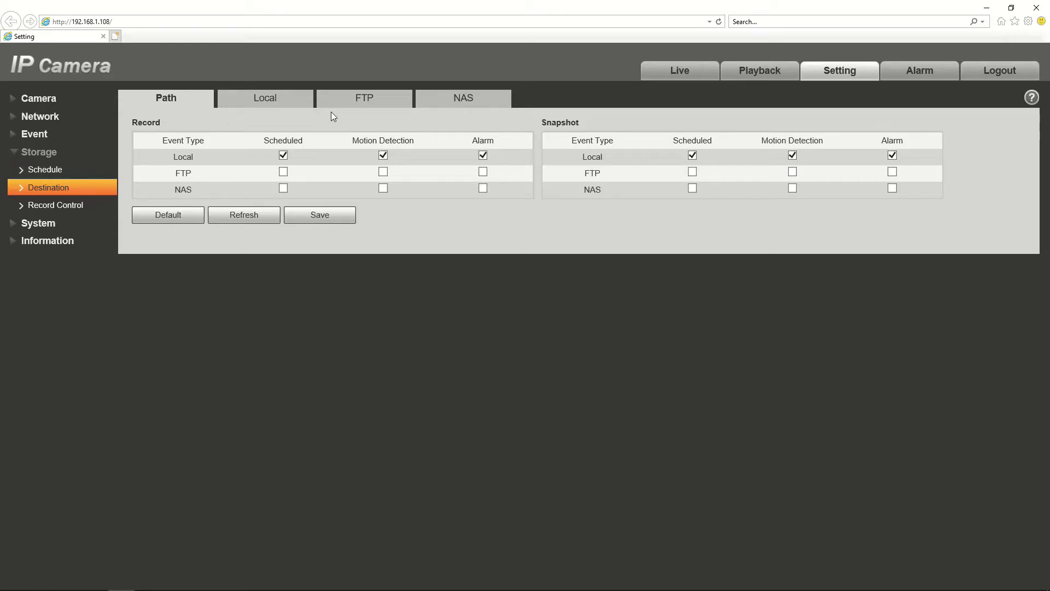
{"action": "left_click", "coordinate": [275, 107]}
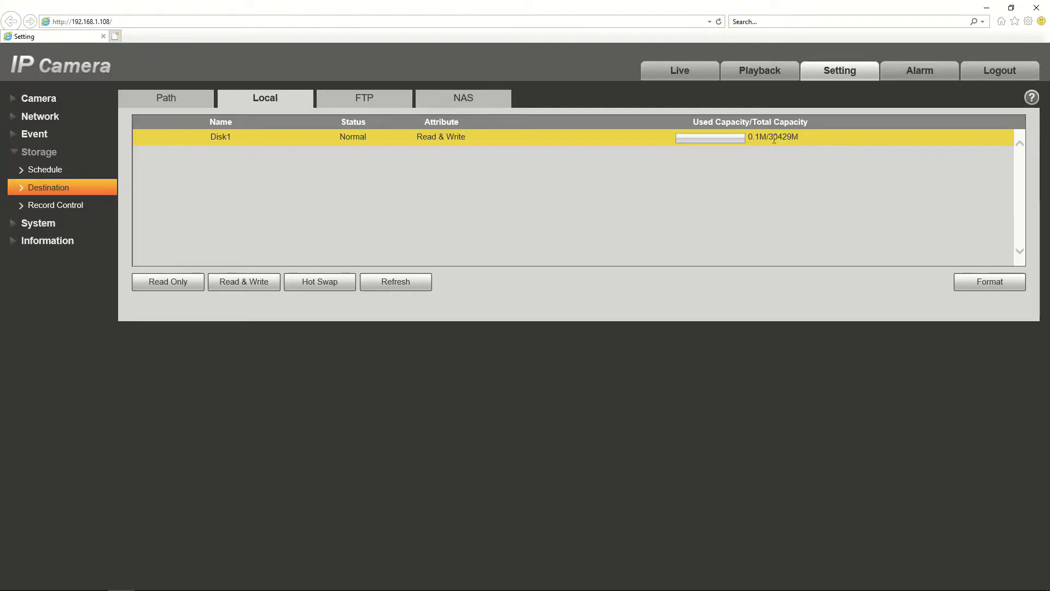
Highlight Disk1's used and total capacity (30429M), then start formatting the SD card.
{"action": "left_click_drag", "start_coordinate": [750, 137], "coordinate": [763, 139]}
{"action": "left_click", "coordinate": [788, 143]}
{"action": "left_click_drag", "start_coordinate": [772, 136], "coordinate": [800, 136]}
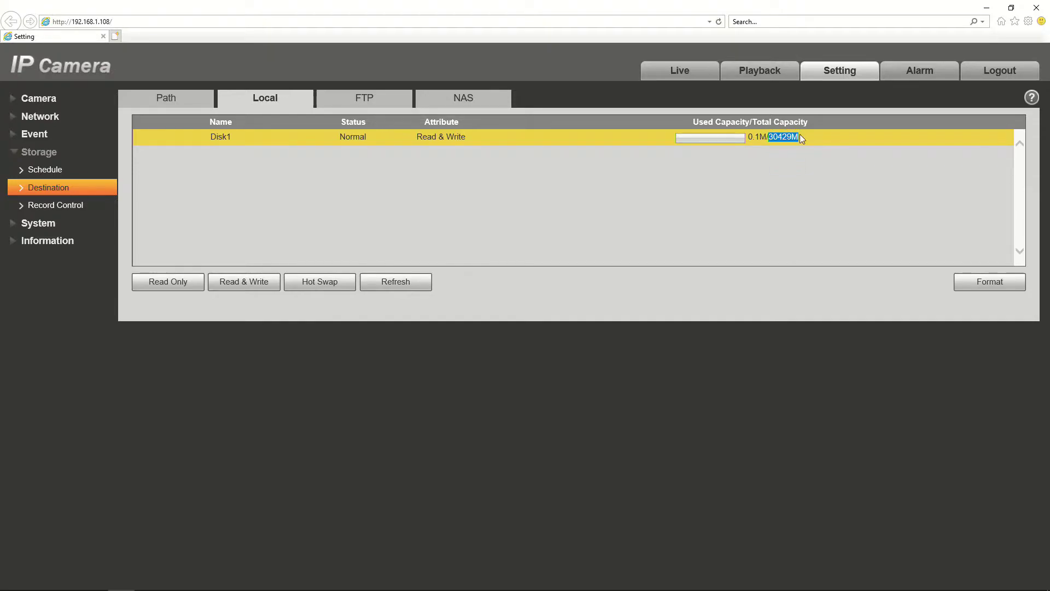
{"action": "left_click", "coordinate": [614, 183]}
{"action": "left_click", "coordinate": [968, 280]}
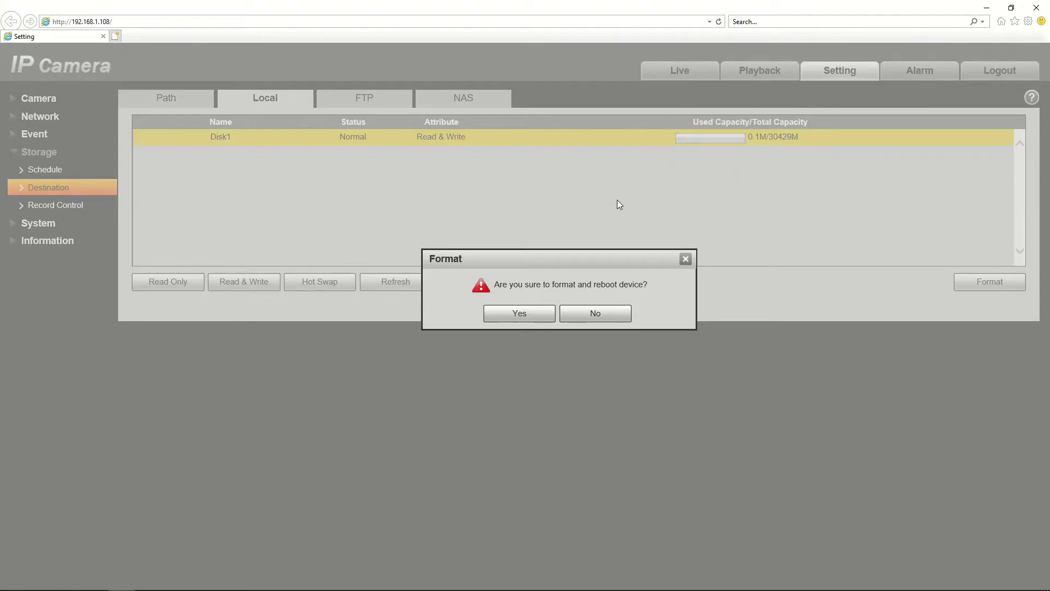
Decline the format so Disk1 stays Normal at 0.1M/30429M.
{"action": "left_click", "coordinate": [607, 317]}
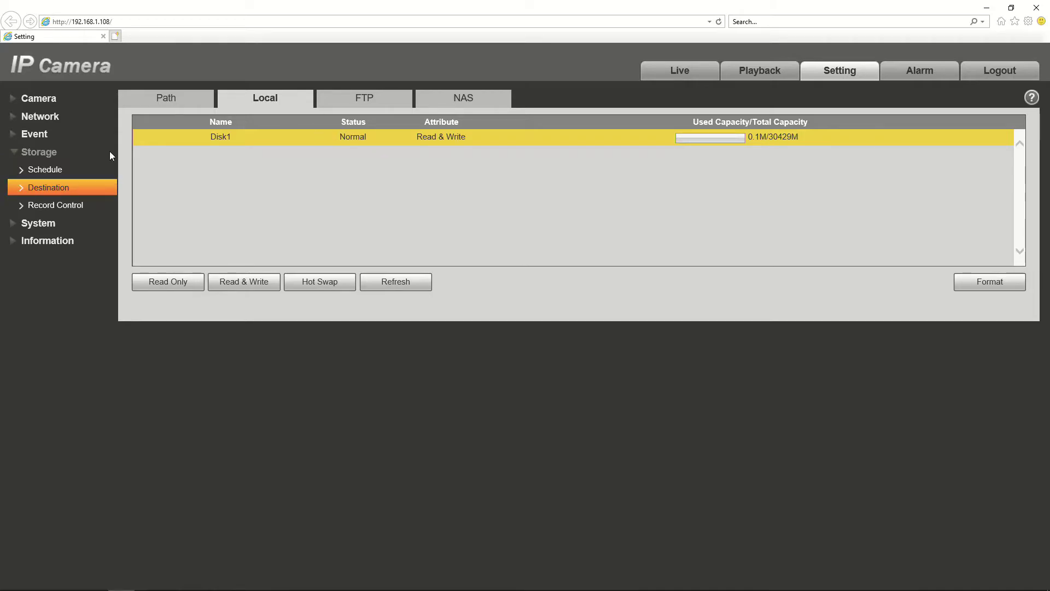
In Storage > Schedule, add General recording to Period1, apply it to all days, and save.
{"action": "left_click", "coordinate": [31, 168]}
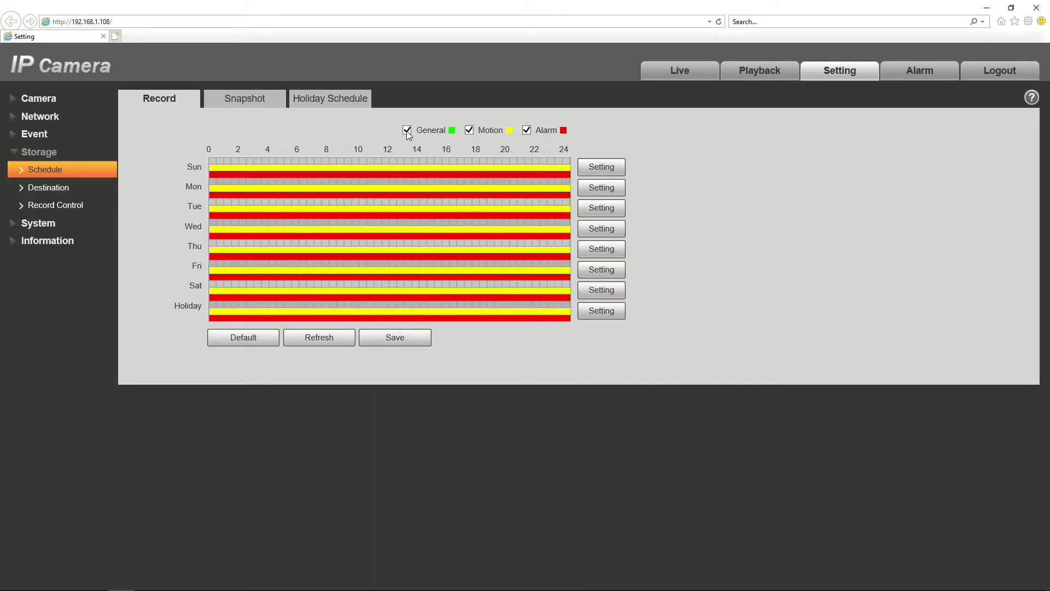
{"action": "left_click", "coordinate": [594, 174]}
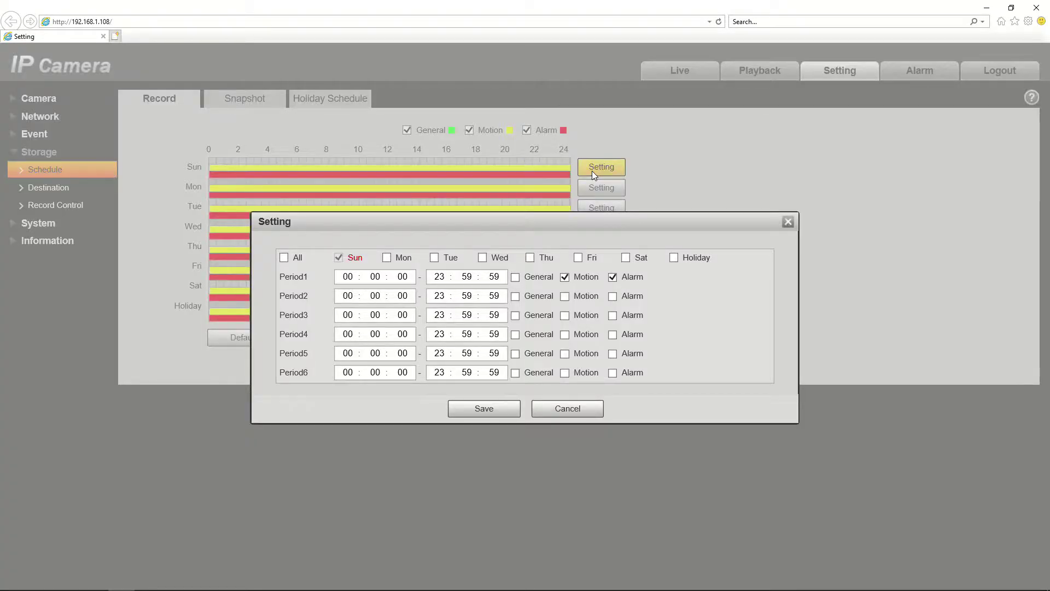
{"action": "left_click", "coordinate": [514, 277]}
{"action": "left_click", "coordinate": [284, 257]}
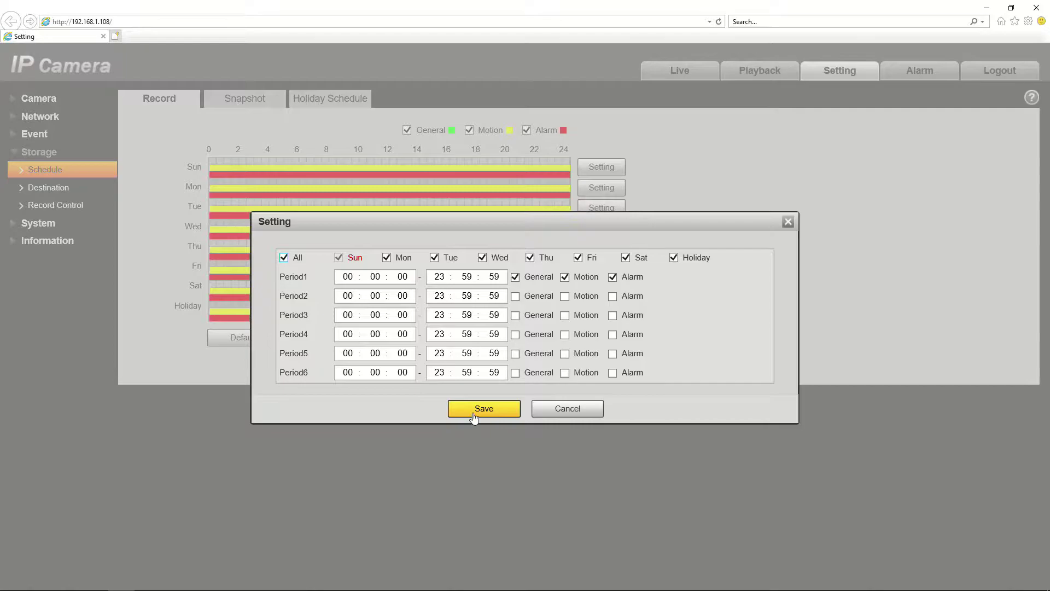
{"action": "left_click", "coordinate": [474, 412]}
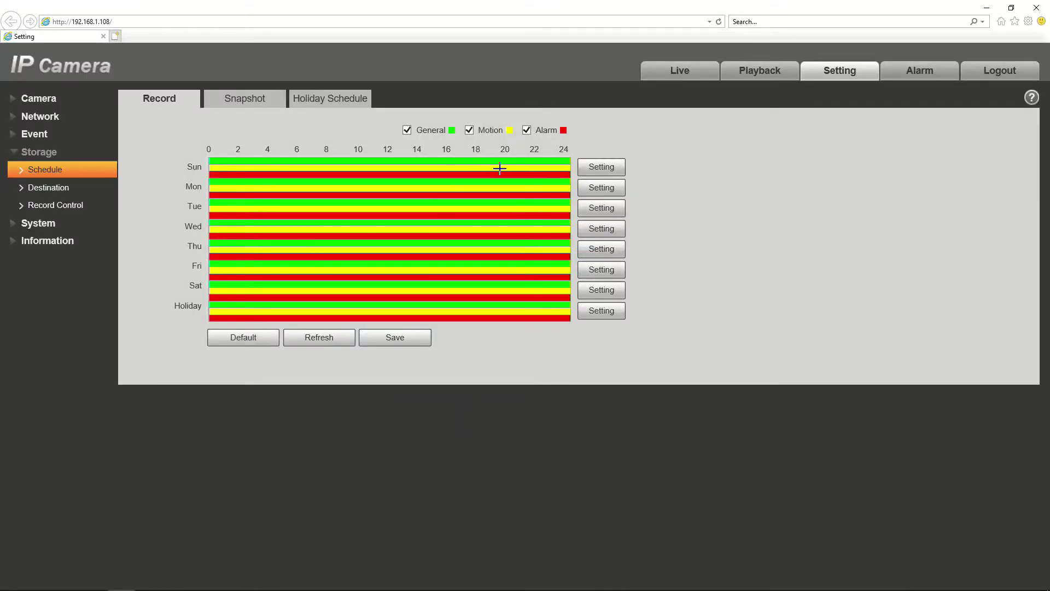
{"action": "left_click", "coordinate": [389, 342]}
Refresh Disk1's used capacity twice on Destination, then open Playback from the SD card.
{"action": "left_click", "coordinate": [85, 198]}
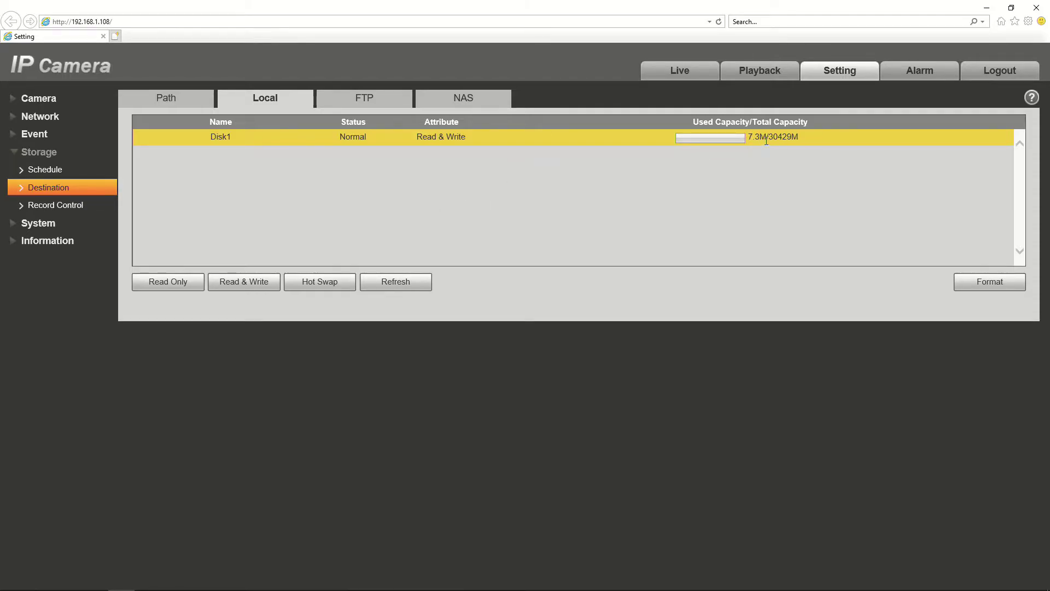
{"action": "left_click", "coordinate": [374, 286]}
{"action": "left_click", "coordinate": [393, 283]}
{"action": "left_click", "coordinate": [748, 74]}
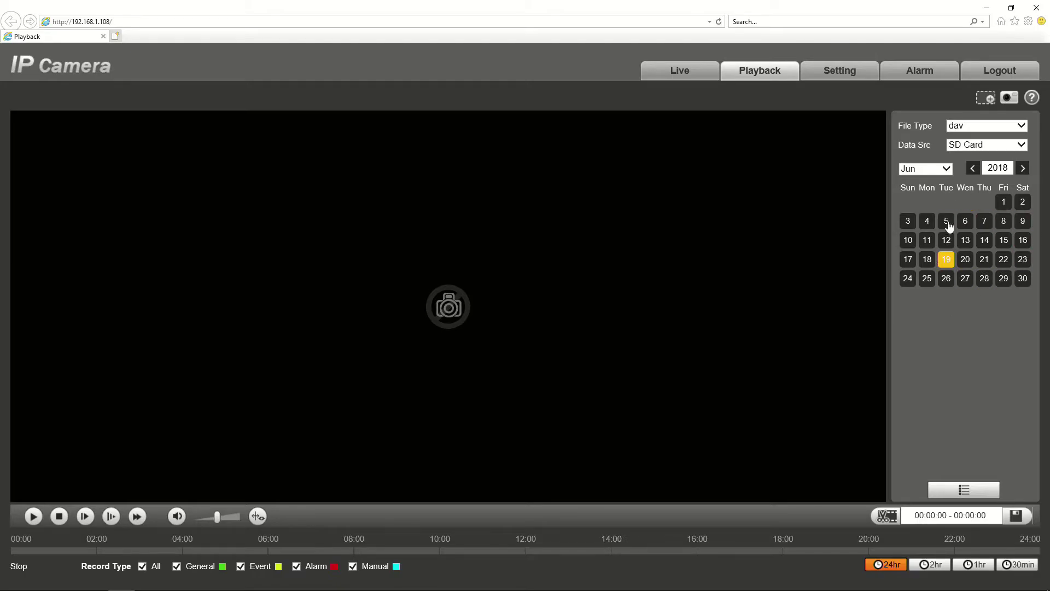
Pick June 20, then June 19, on the Playback calendar and toggle Live and Playback.
{"action": "left_click", "coordinate": [966, 261]}
{"action": "left_click", "coordinate": [947, 264]}
{"action": "left_click", "coordinate": [680, 72]}
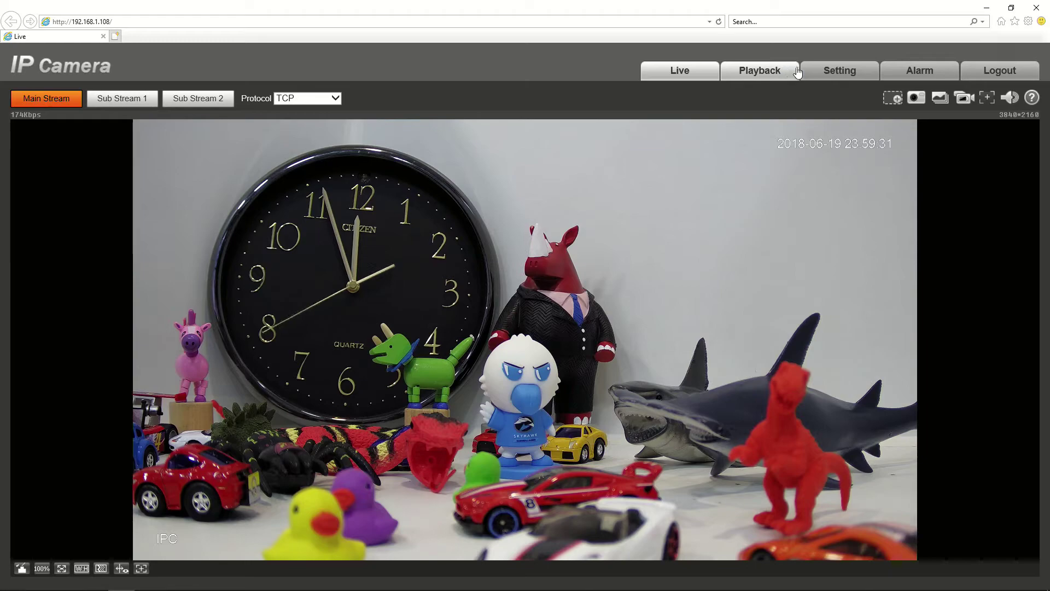
{"action": "left_click", "coordinate": [764, 73]}
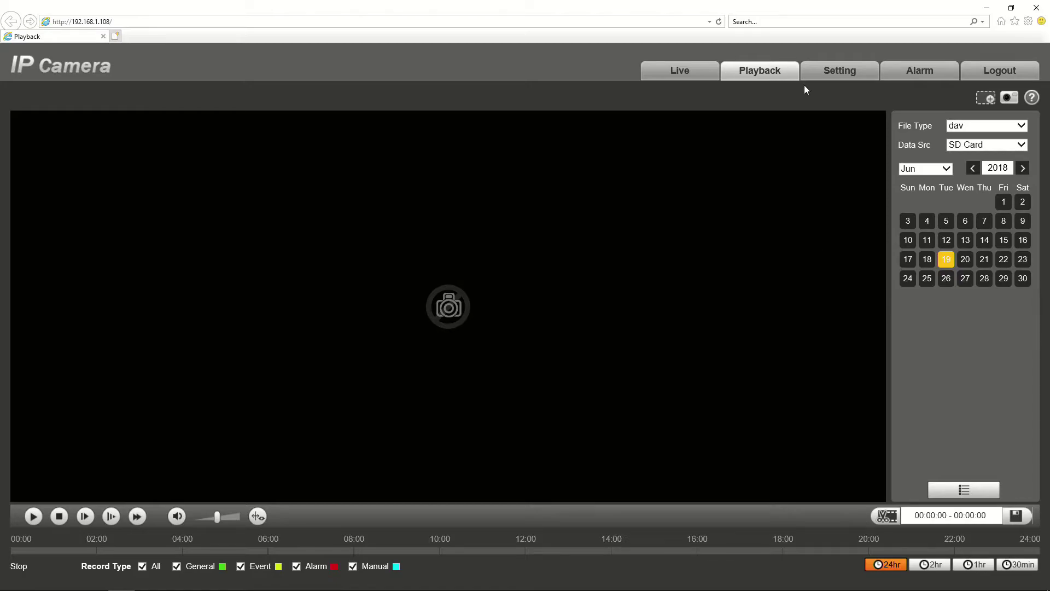
Refresh Disk1's capacity on Destination until it reads 41.9M/30429M.
{"action": "left_click", "coordinate": [846, 72]}
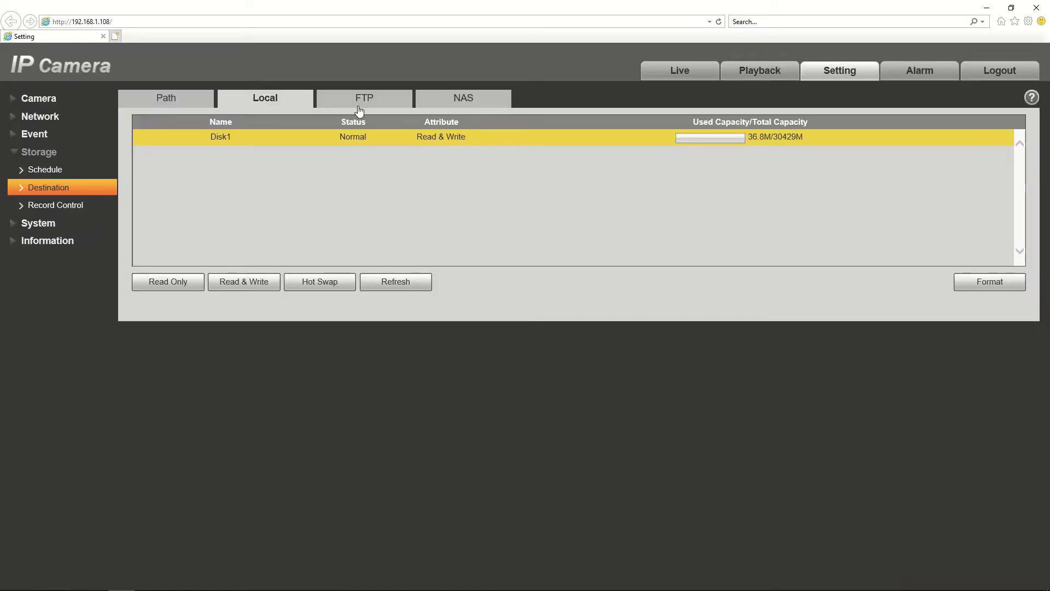
{"action": "left_click", "coordinate": [386, 285]}
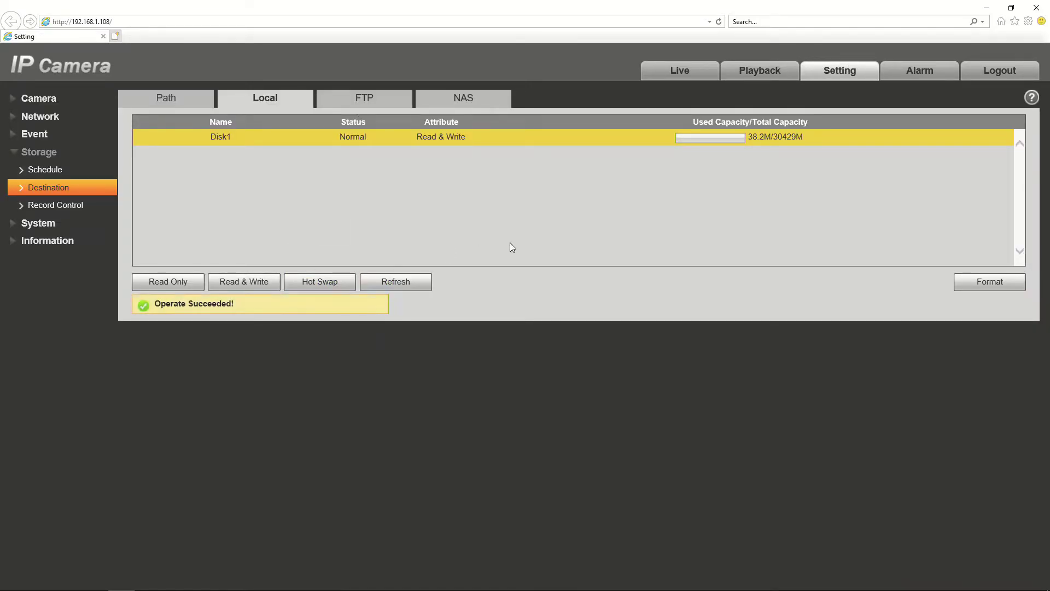
{"action": "double_click", "coordinate": [759, 141]}
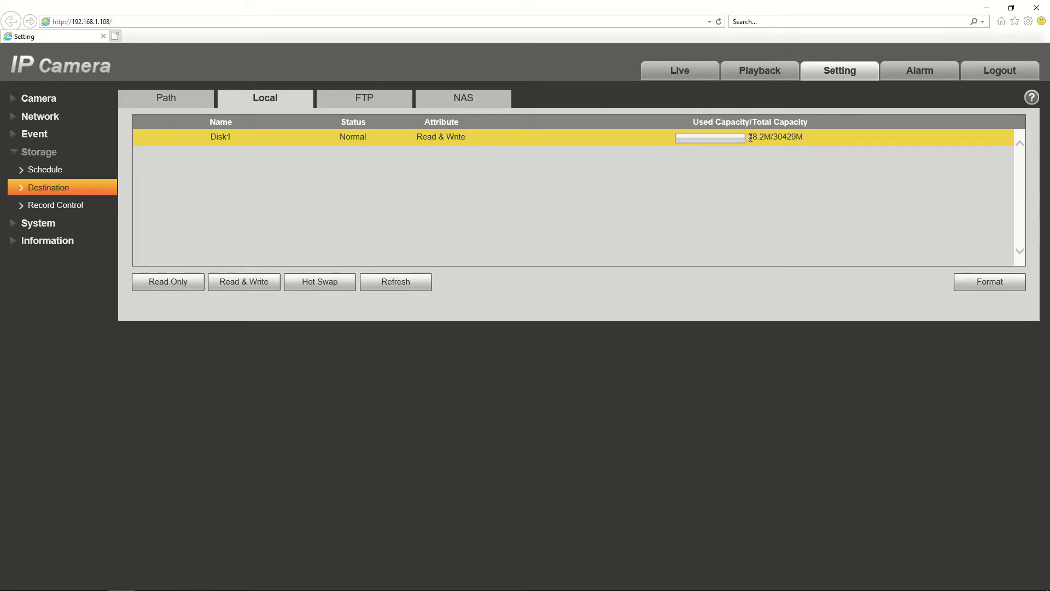
{"action": "left_click", "coordinate": [394, 283]}
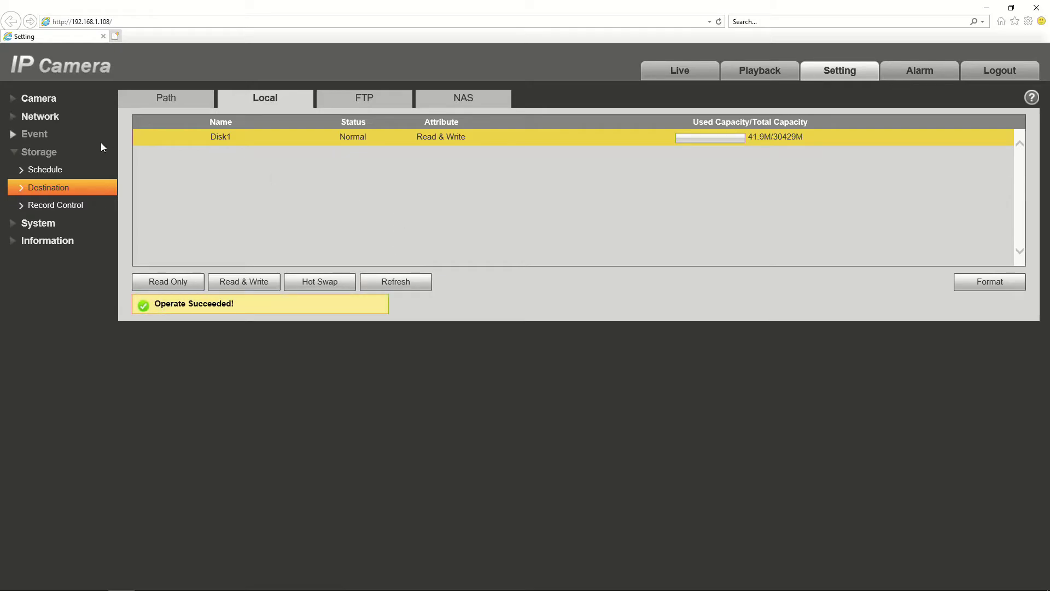
Change Record Control's Pack Duration from 8 to 1 minute and save.
{"action": "left_click", "coordinate": [66, 206]}
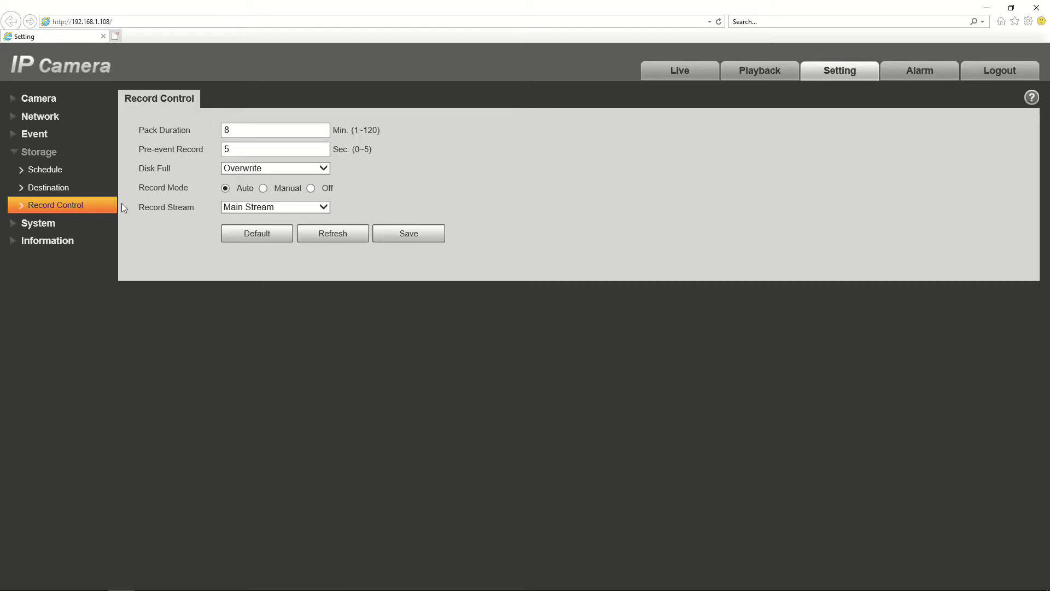
{"action": "left_click", "coordinate": [250, 148]}
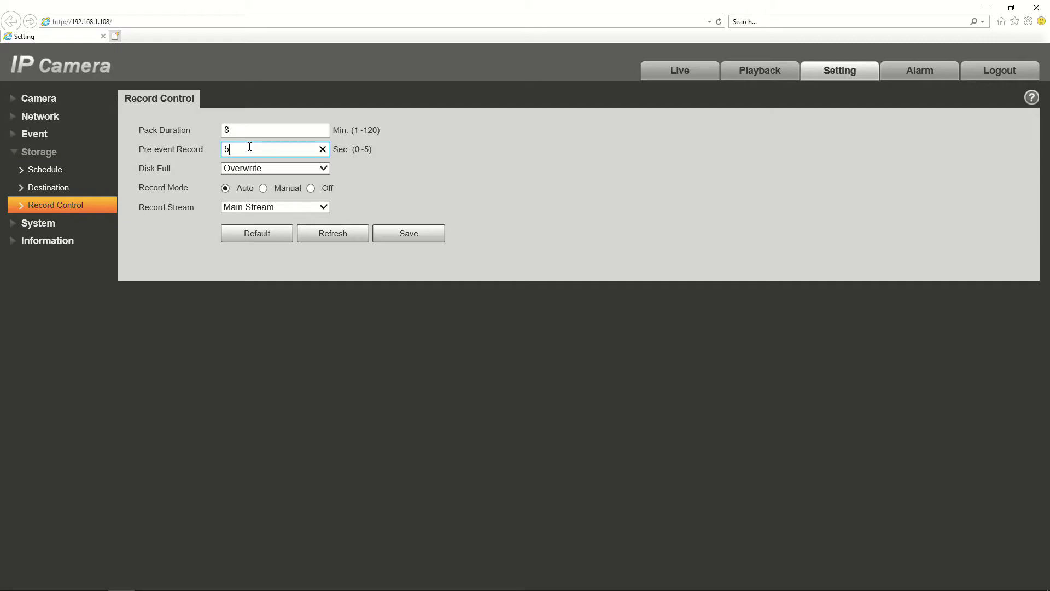
{"action": "left_click", "coordinate": [235, 130]}
{"action": "left_click_drag", "start_coordinate": [236, 130], "coordinate": [211, 129]}
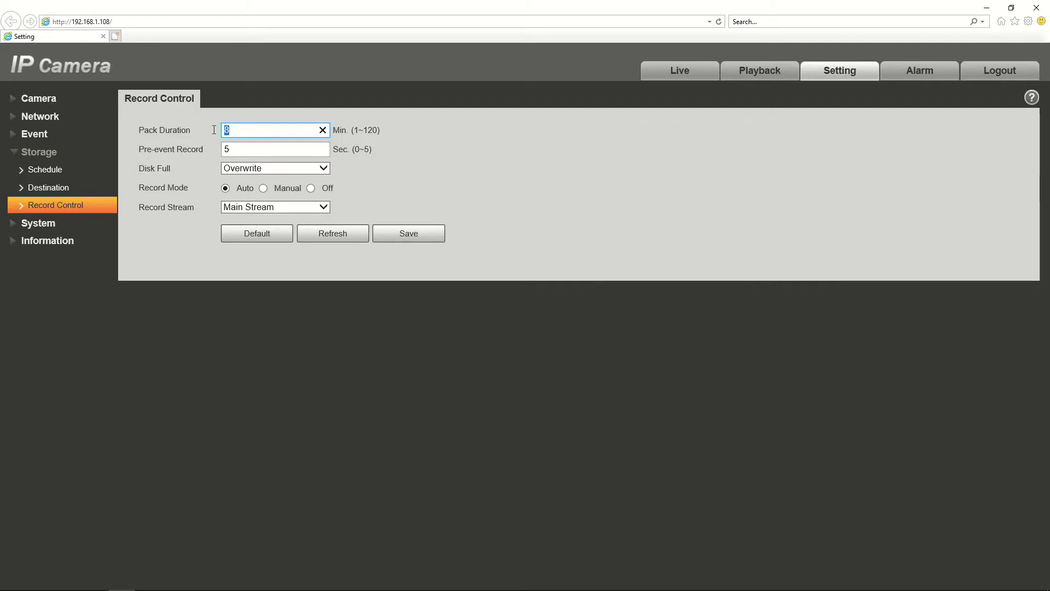
{"action": "left_click", "coordinate": [234, 128]}
{"action": "type", "text": "1"}
{"action": "left_click", "coordinate": [422, 230]}
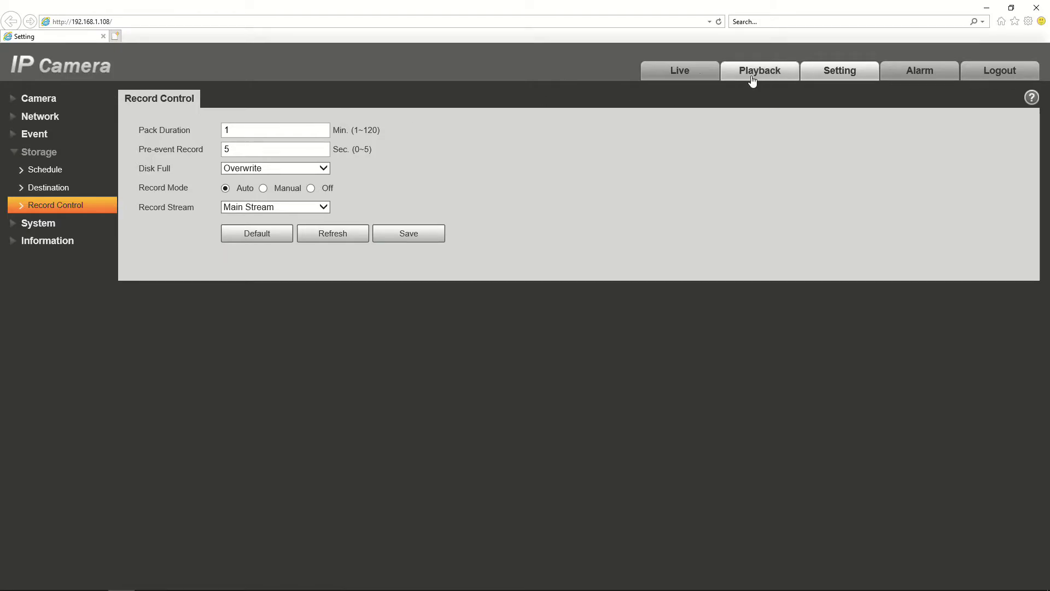
Refresh the SD card's used capacity, then choose 19 June in Playback.
{"action": "left_click", "coordinate": [68, 187]}
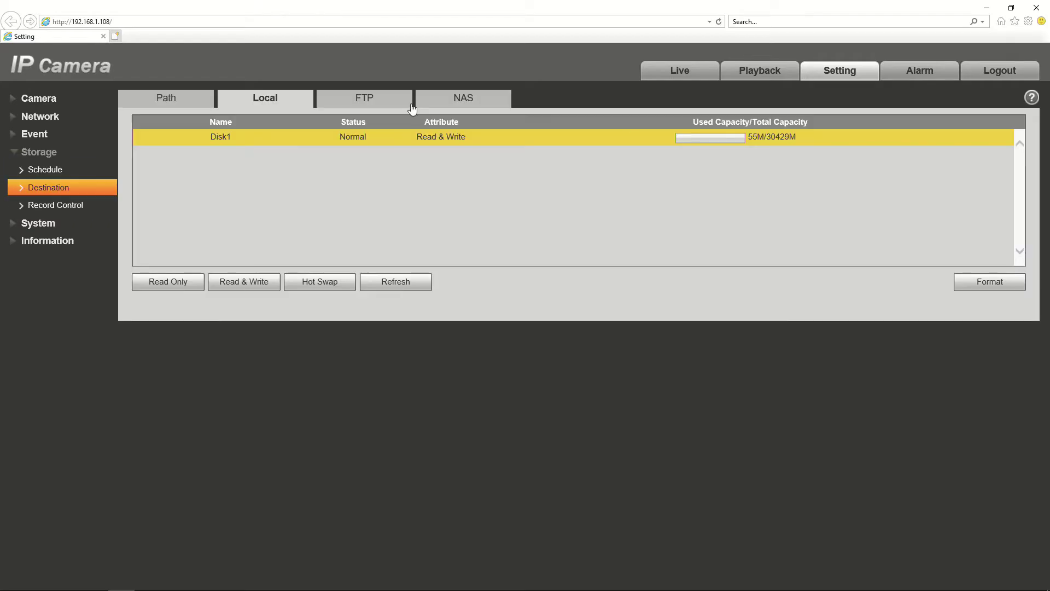
{"action": "left_click", "coordinate": [396, 287]}
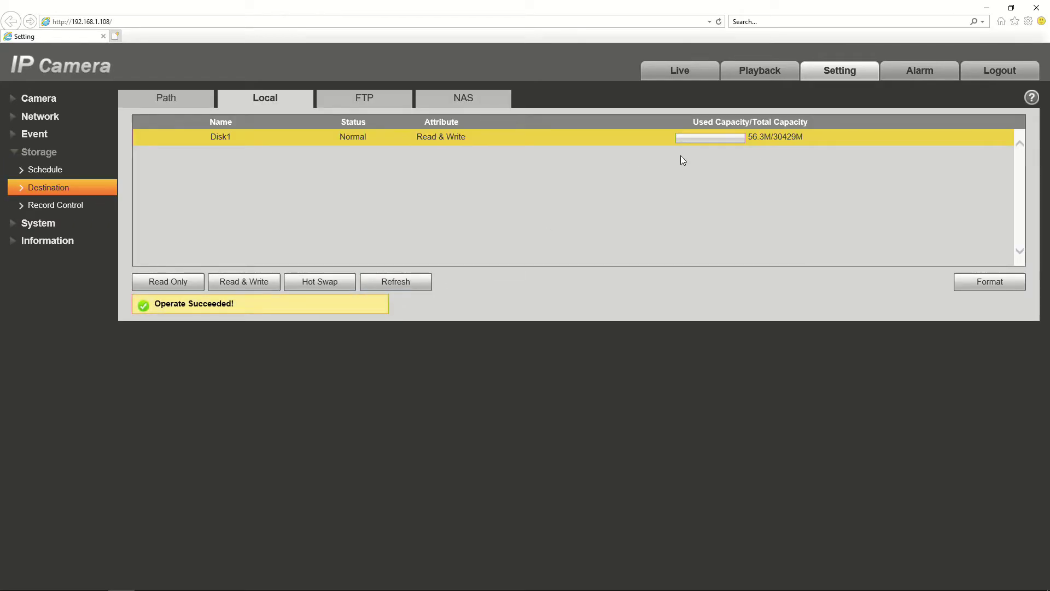
{"action": "left_click", "coordinate": [756, 80]}
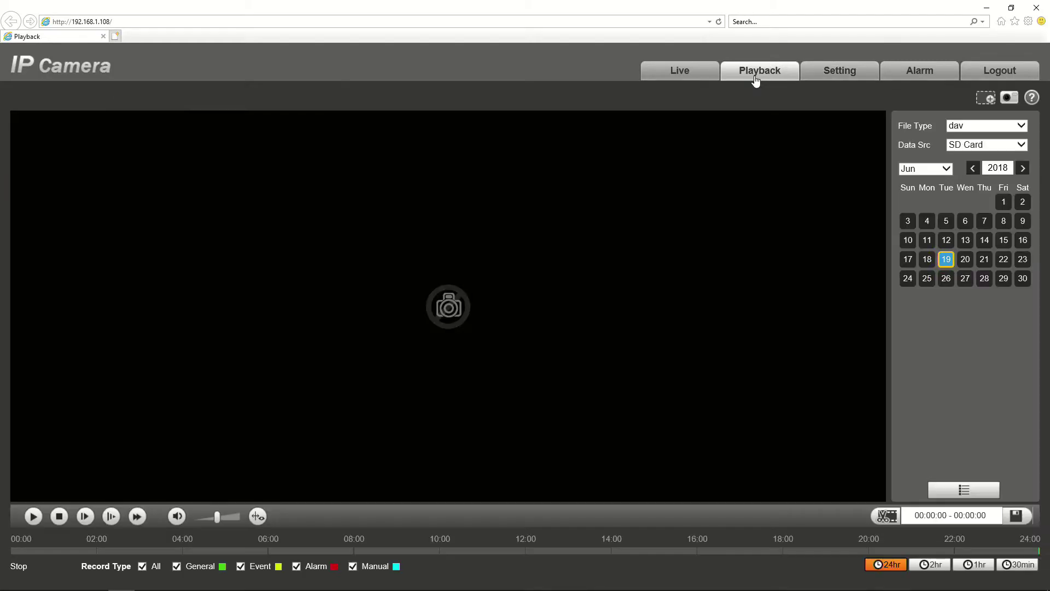
{"action": "left_click", "coordinate": [947, 261]}
Play and stop the 19 June recording, then toggle Live and back to Playback.
{"action": "left_click", "coordinate": [33, 517]}
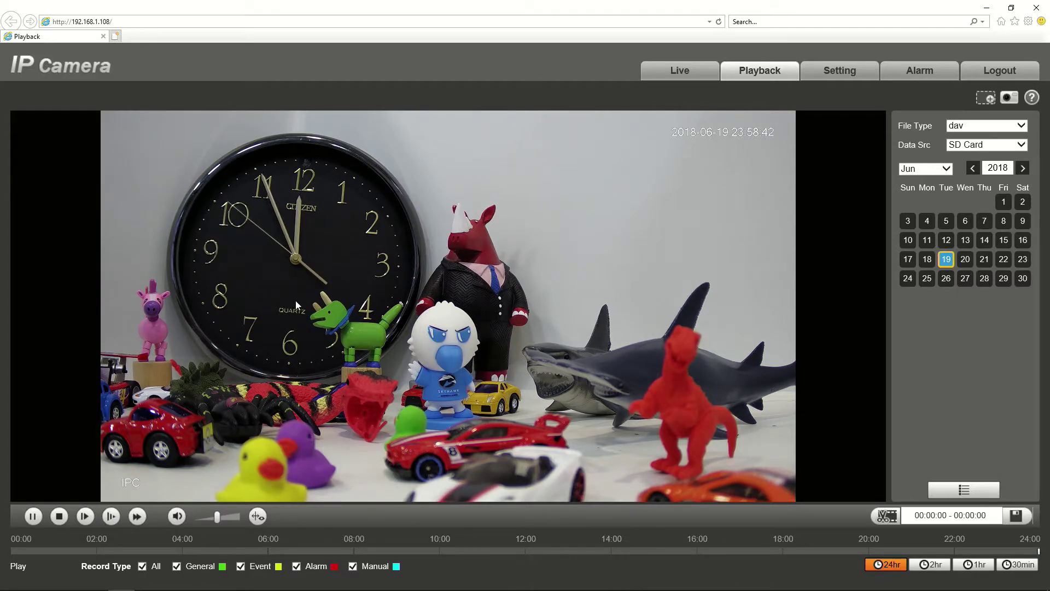
{"action": "left_click", "coordinate": [59, 517]}
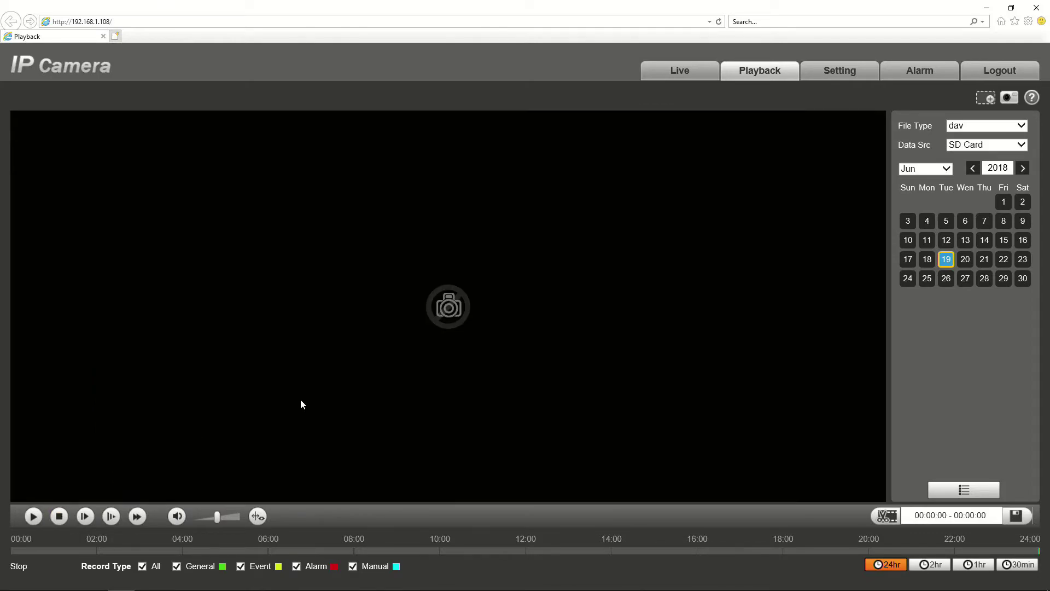
{"action": "left_click", "coordinate": [679, 81]}
{"action": "left_click", "coordinate": [763, 79]}
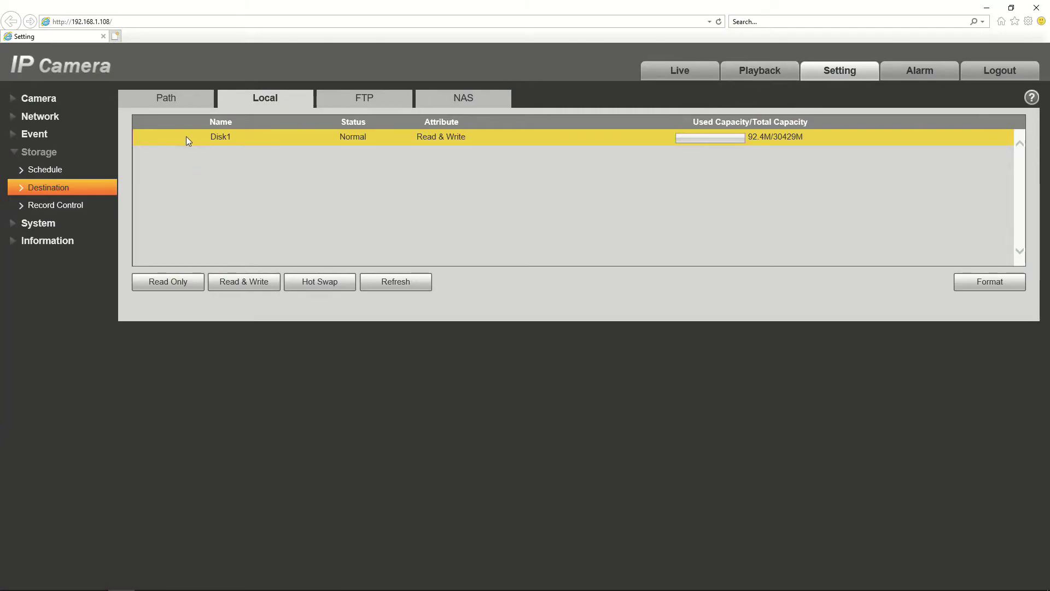
Refresh the SD card storage details so Disk1 shows 95.8M used of 30429M.
{"action": "left_click", "coordinate": [406, 282]}
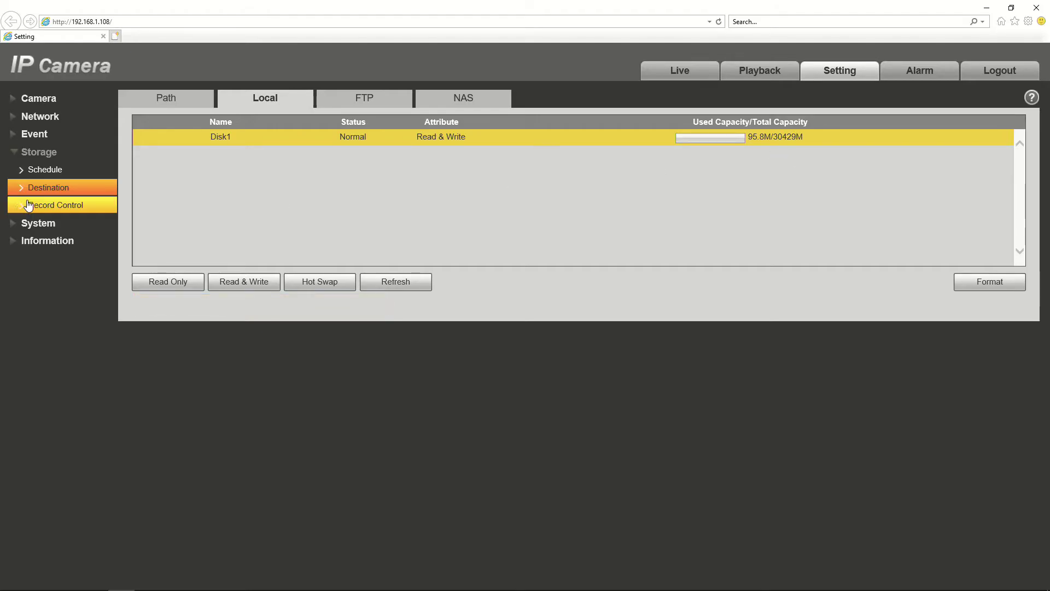
Save an all-day, every-day motion-and-alarm record schedule, then refresh Disk1 usage to 105.5M/30429M.
{"action": "left_click", "coordinate": [62, 175]}
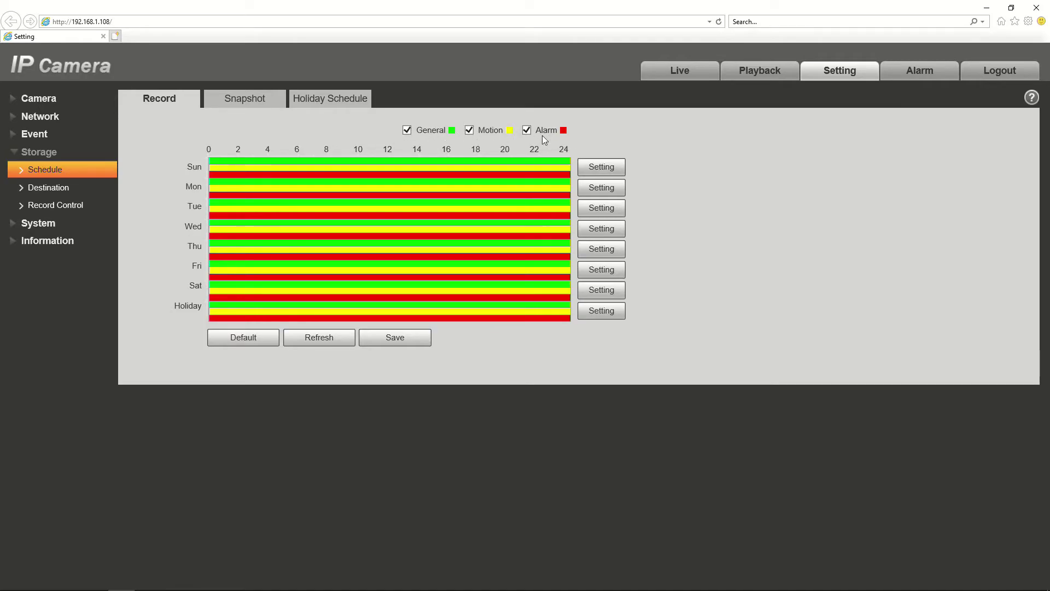
{"action": "left_click", "coordinate": [611, 170]}
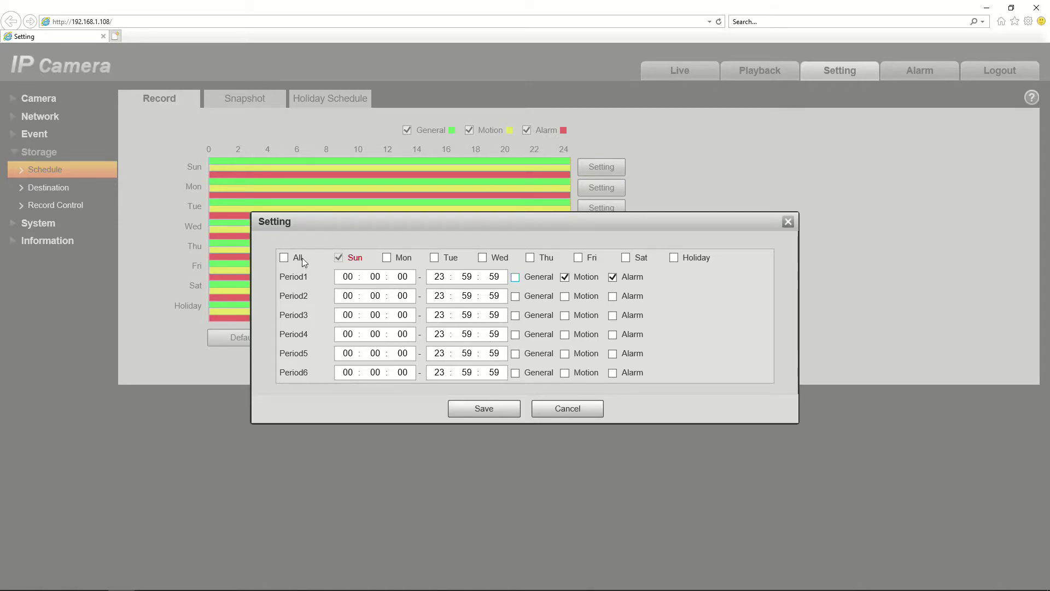
{"action": "left_click", "coordinate": [284, 258]}
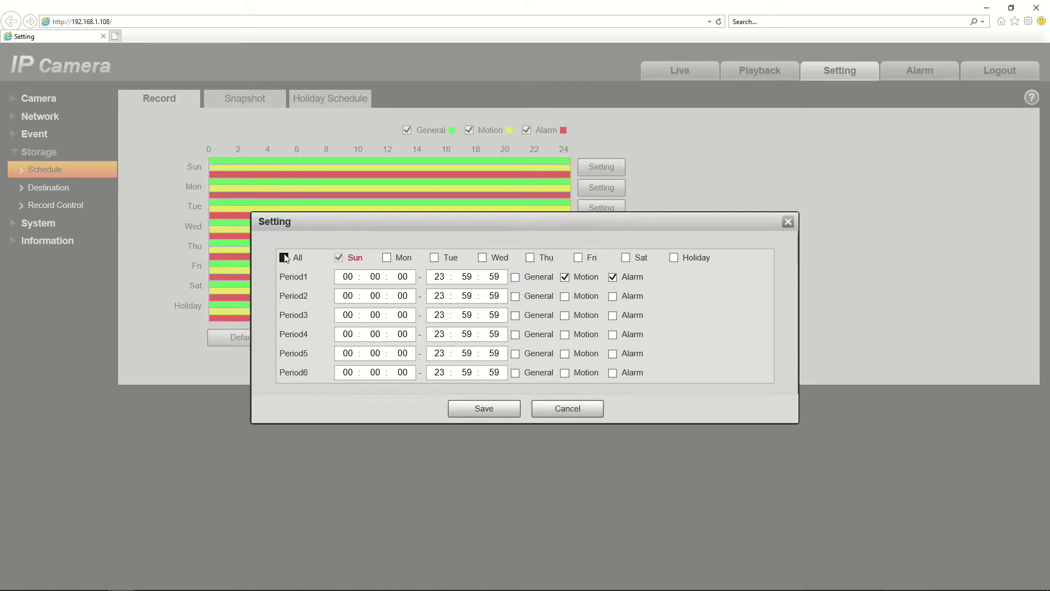
{"action": "left_click", "coordinate": [480, 410]}
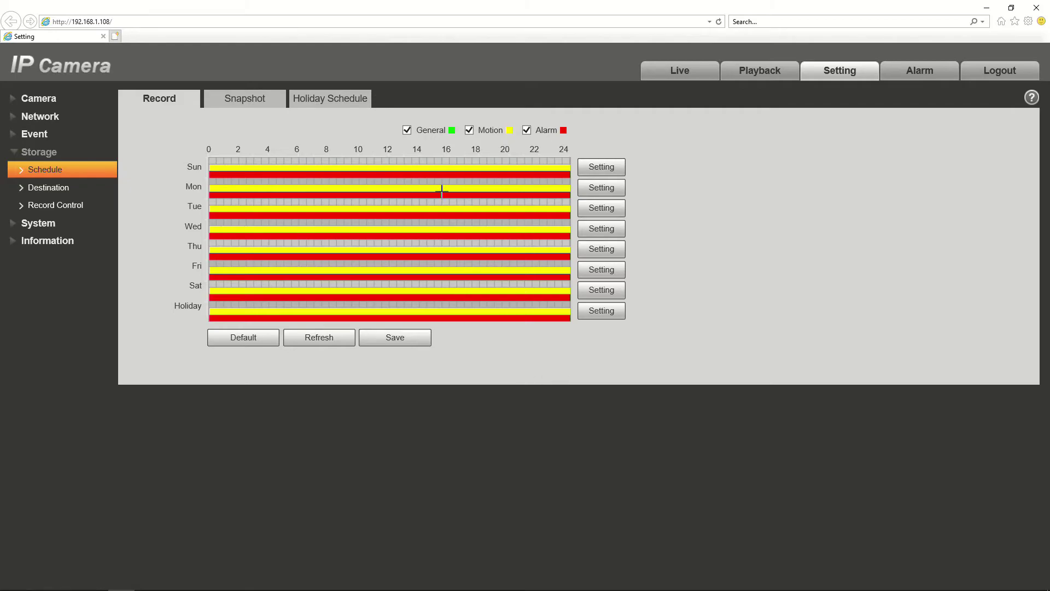
{"action": "left_click", "coordinate": [425, 343]}
{"action": "left_click", "coordinate": [84, 192]}
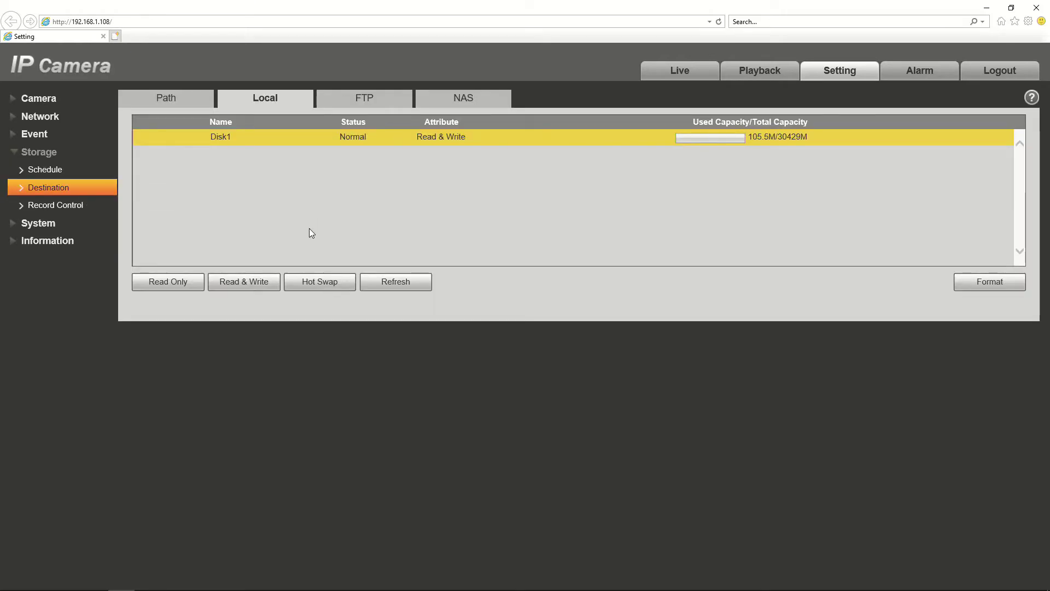
{"action": "left_click", "coordinate": [378, 288]}
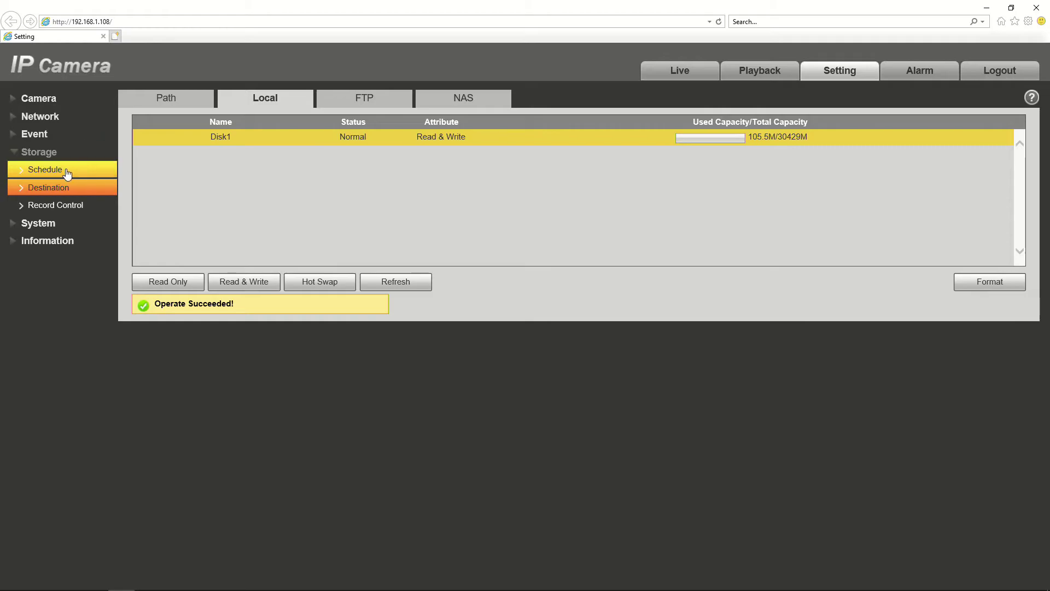
Enable Video Detection motion detection with an all-day period on every day, and save it.
{"action": "left_click", "coordinate": [70, 132]}
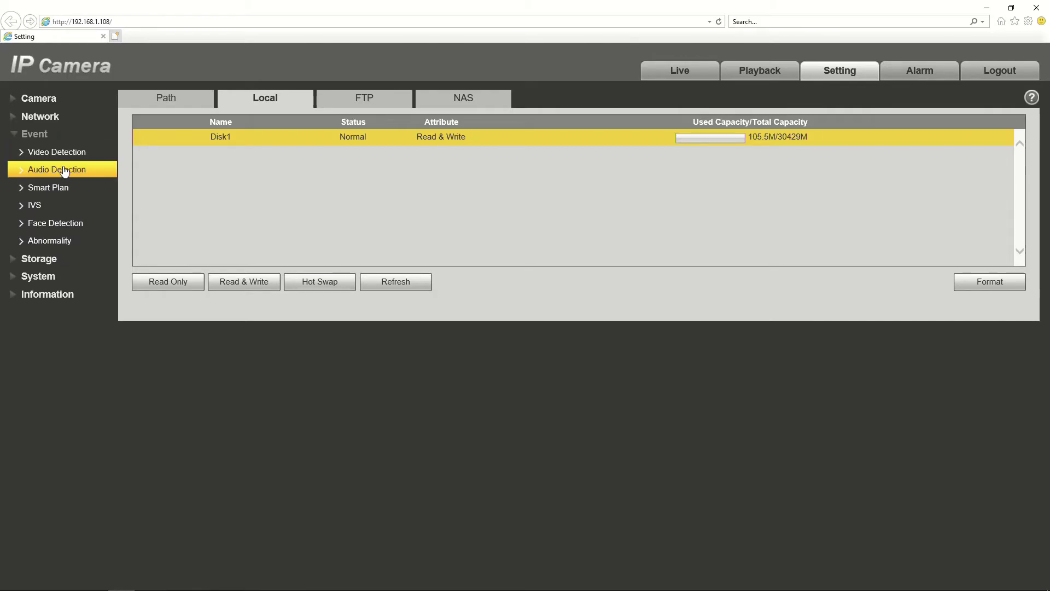
{"action": "left_click", "coordinate": [84, 153]}
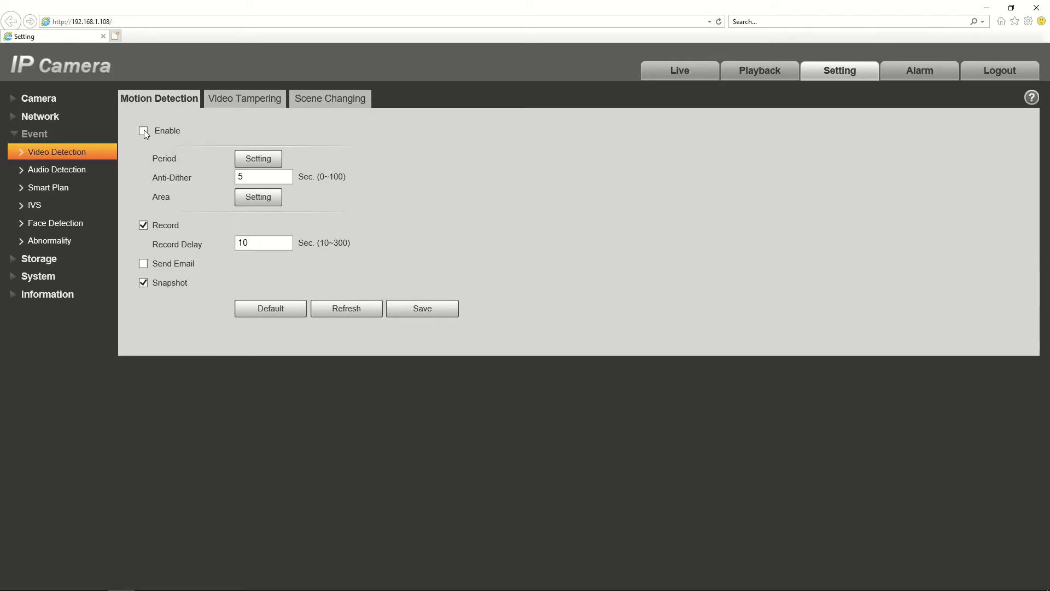
{"action": "left_click", "coordinate": [143, 130]}
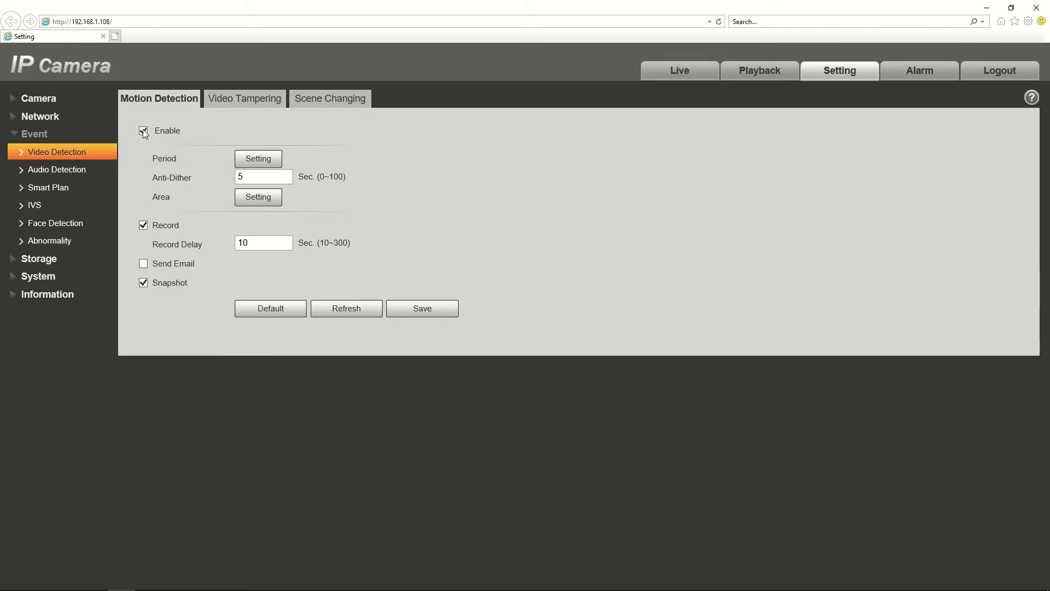
{"action": "left_click", "coordinate": [261, 163]}
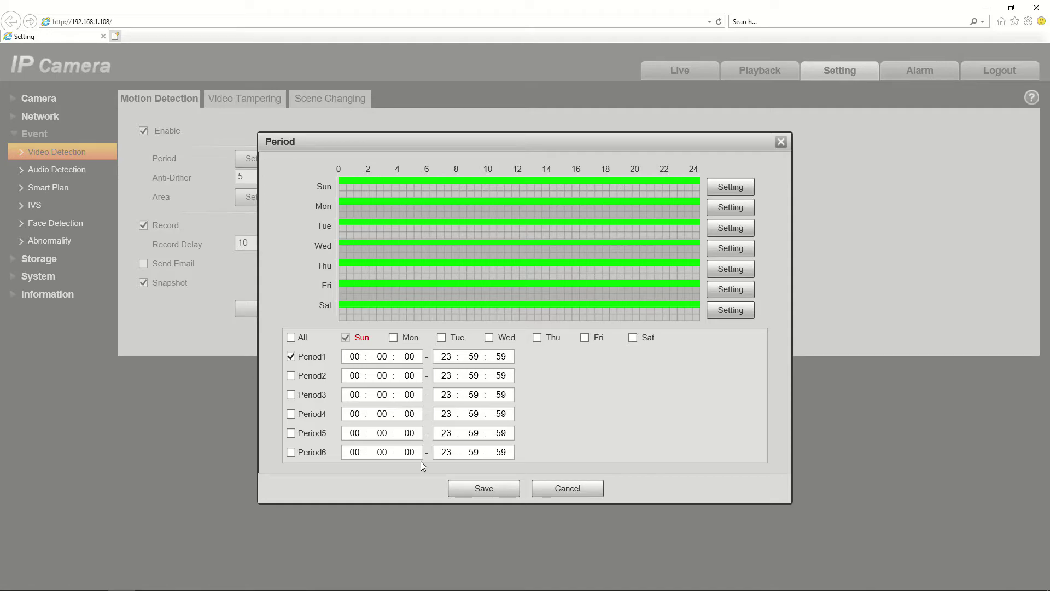
{"action": "left_click", "coordinate": [291, 338]}
{"action": "left_click", "coordinate": [484, 488]}
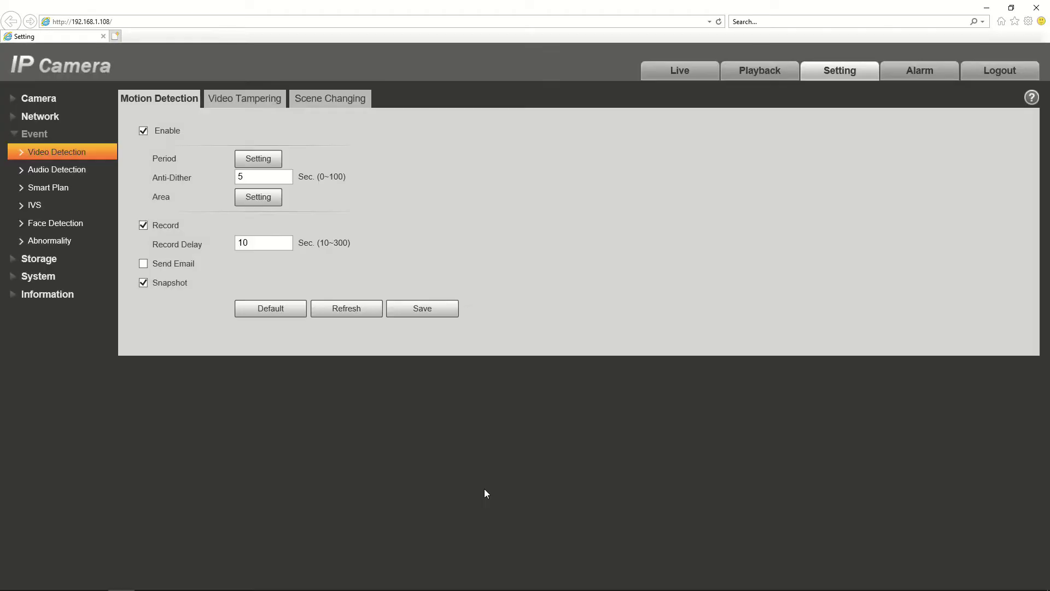
{"action": "left_click", "coordinate": [433, 310]}
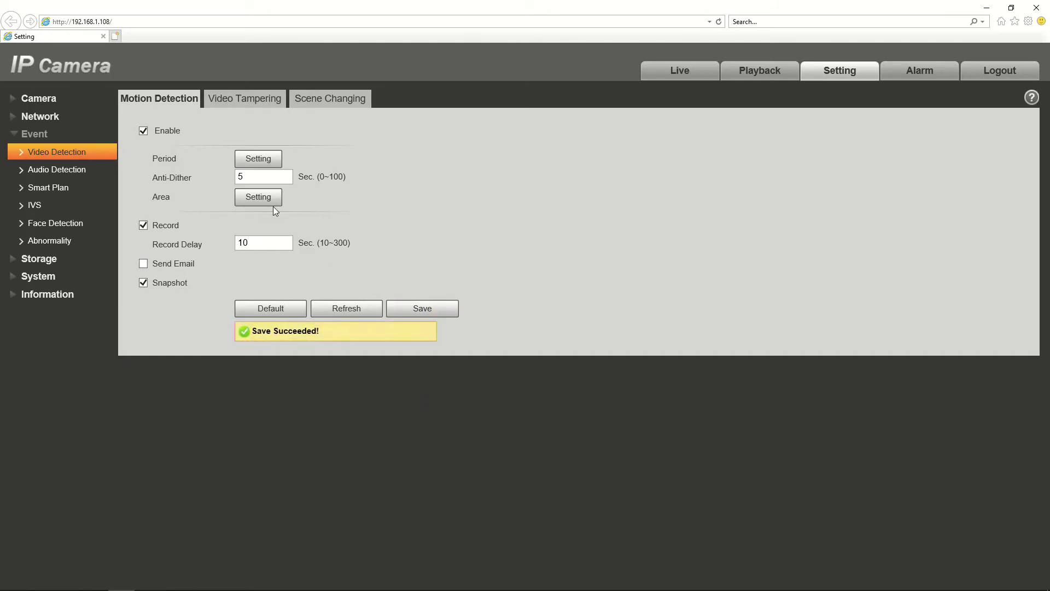
{"action": "left_click", "coordinate": [260, 180]}
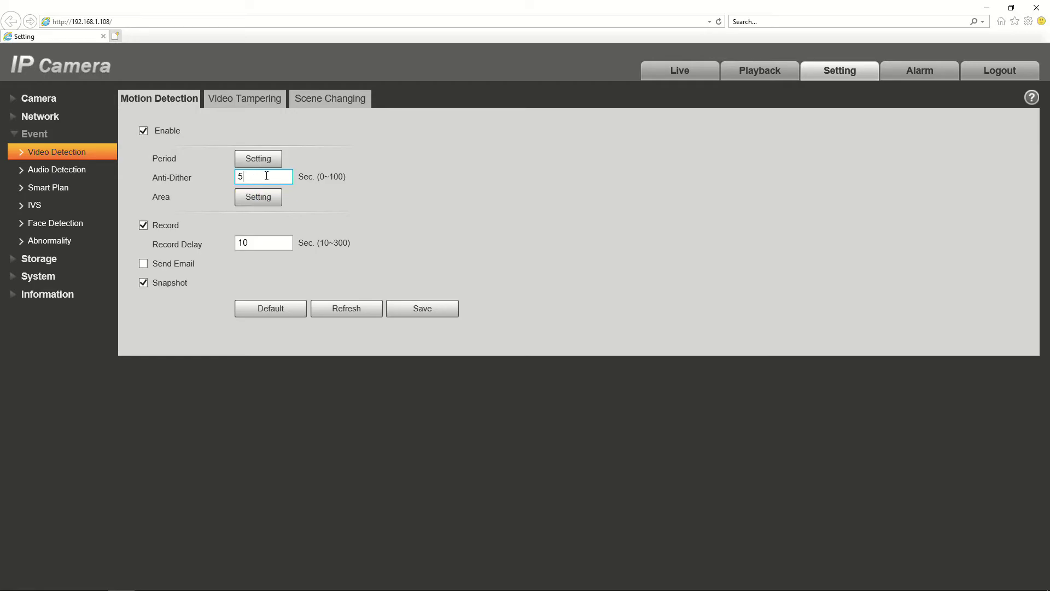
Set Region1's motion detection sensitivity to 100 in Area Setting and save.
{"action": "left_click", "coordinate": [261, 199]}
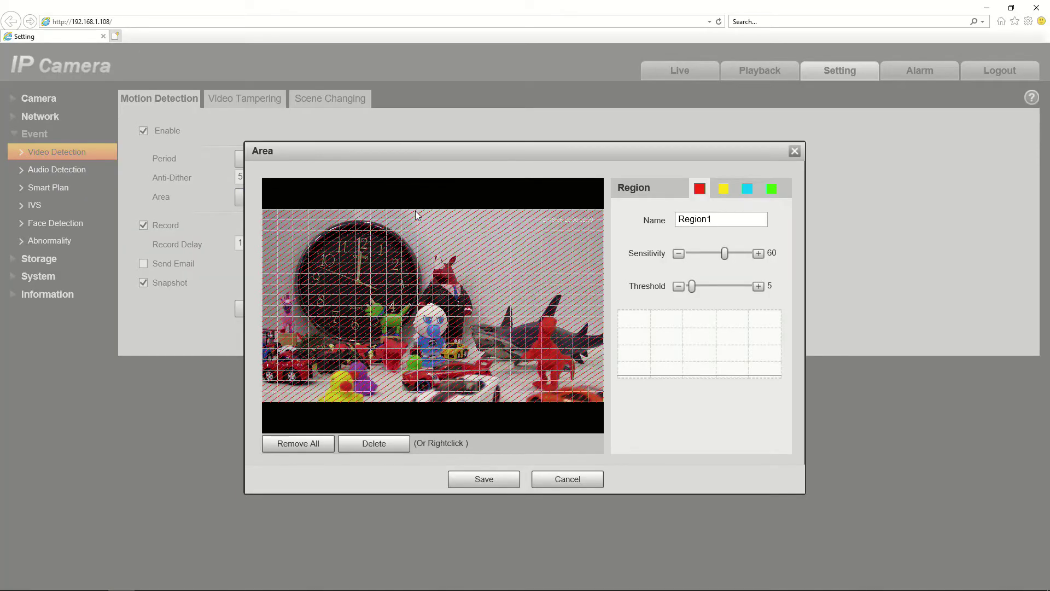
{"action": "left_click_drag", "start_coordinate": [726, 253], "coordinate": [750, 253]}
{"action": "left_click", "coordinate": [483, 479]}
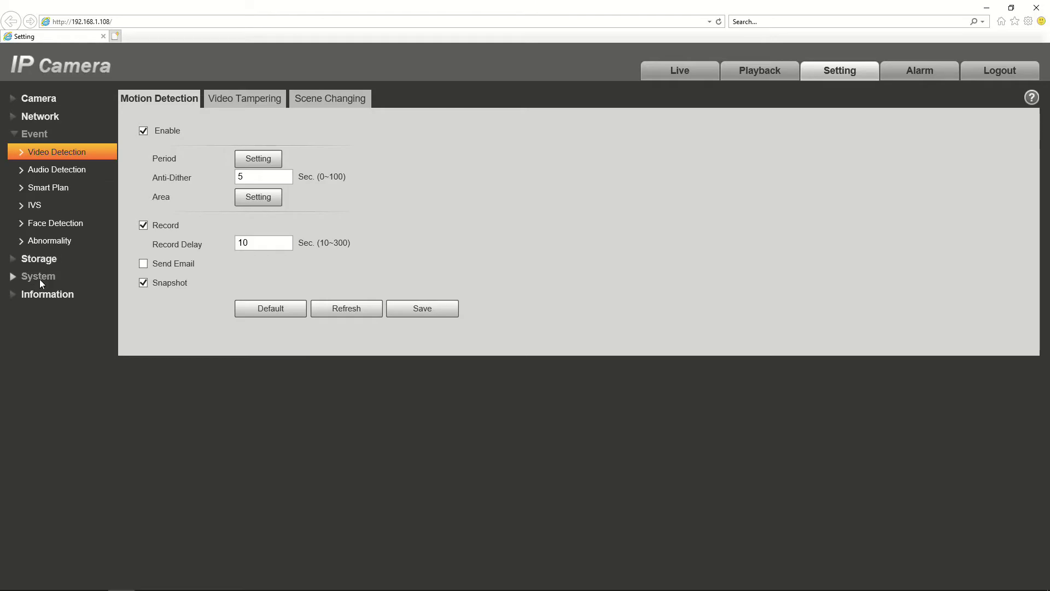
Refresh the SD card's used capacity twice on the Storage Destination page to check it grows.
{"action": "left_click", "coordinate": [52, 261]}
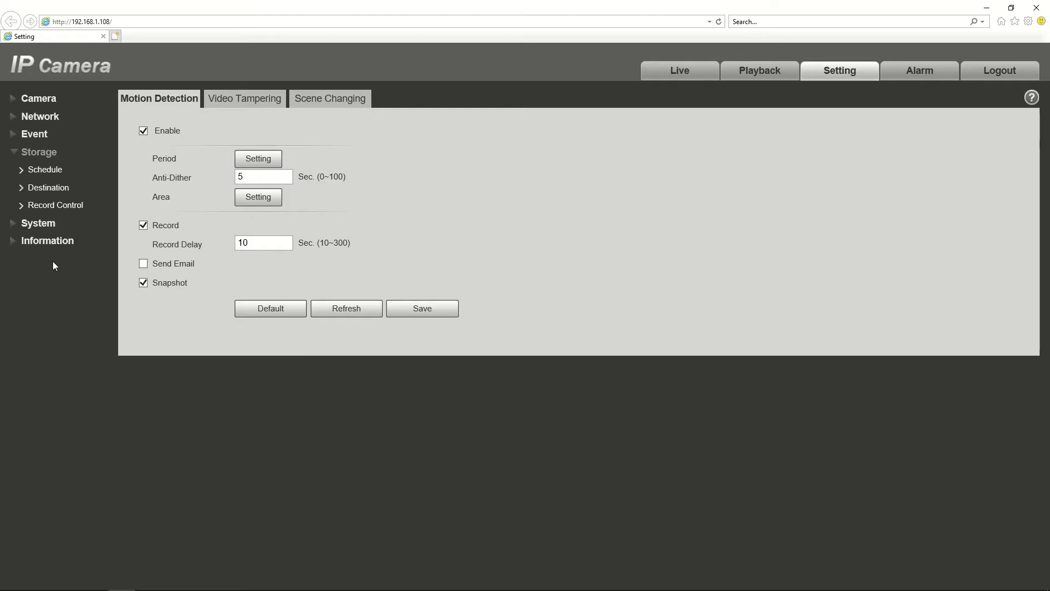
{"action": "left_click", "coordinate": [55, 188]}
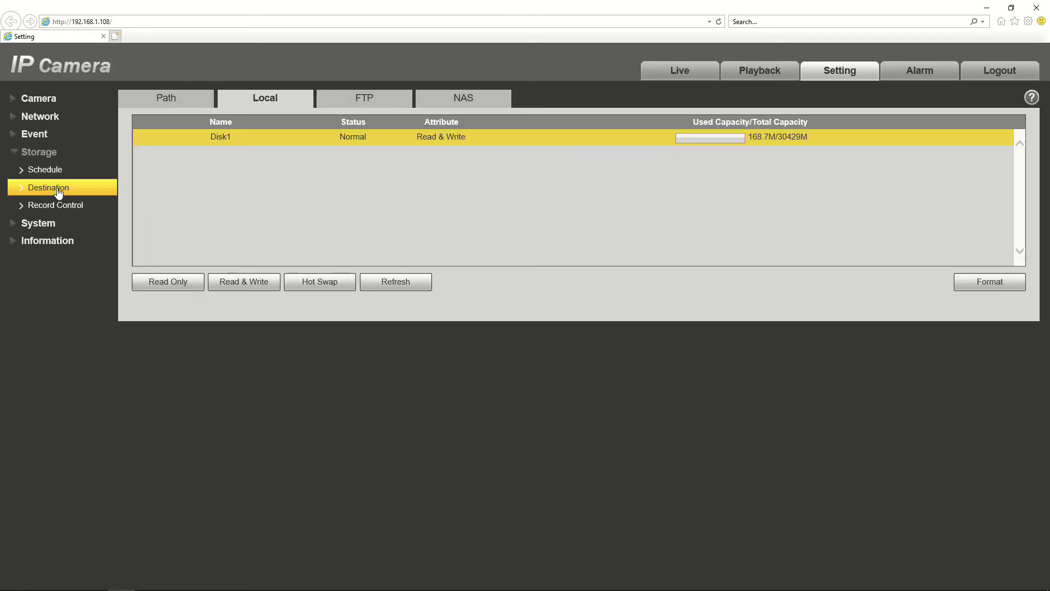
{"action": "left_click", "coordinate": [393, 281]}
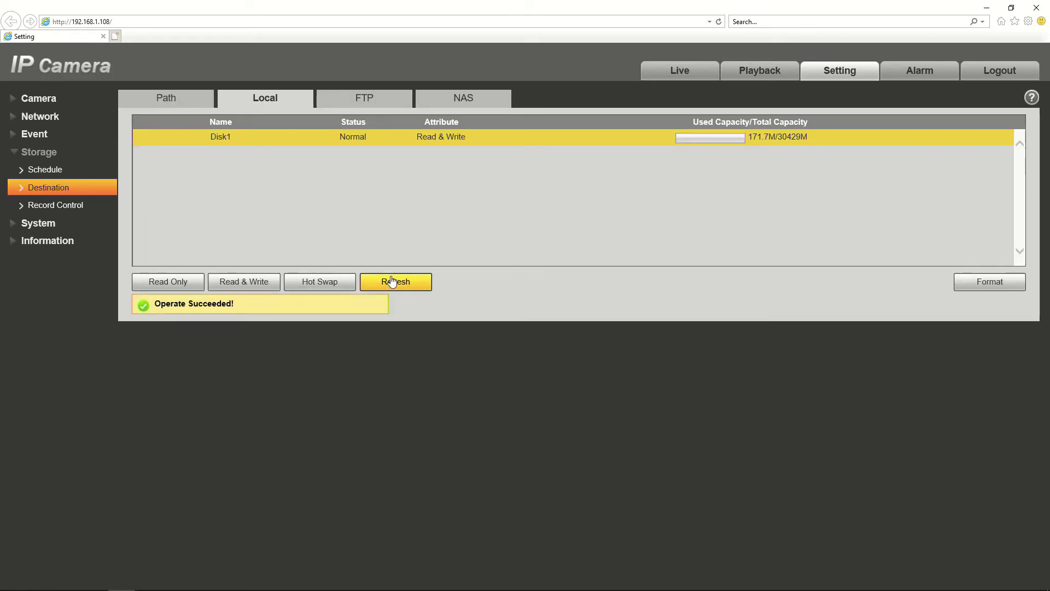
{"action": "left_click", "coordinate": [393, 281]}
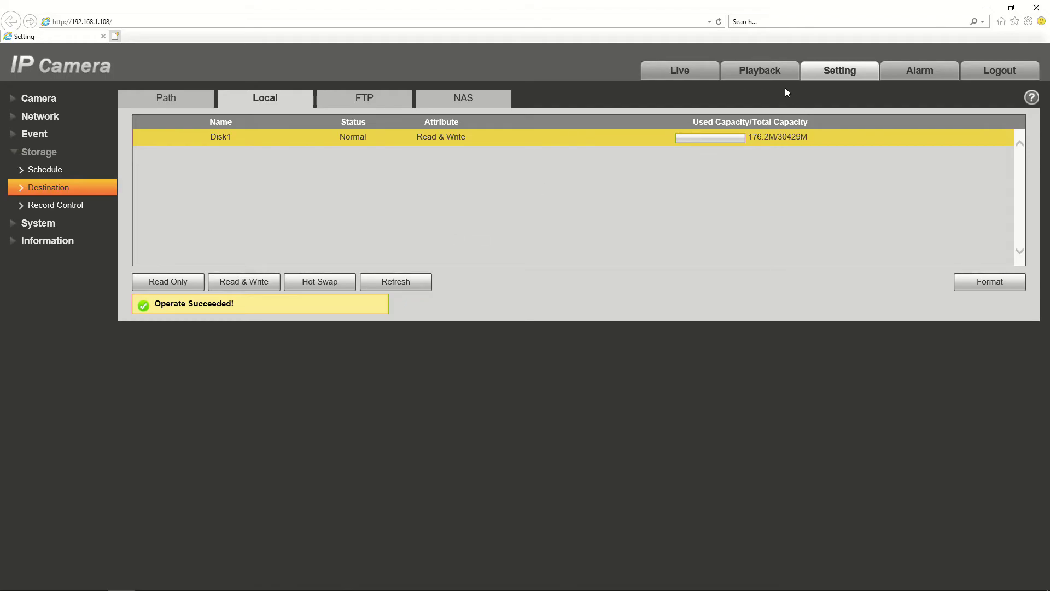
Play the 20 June footage in Playback on a 30-minute timeline, pausing at 00:00:05.
{"action": "left_click", "coordinate": [765, 76]}
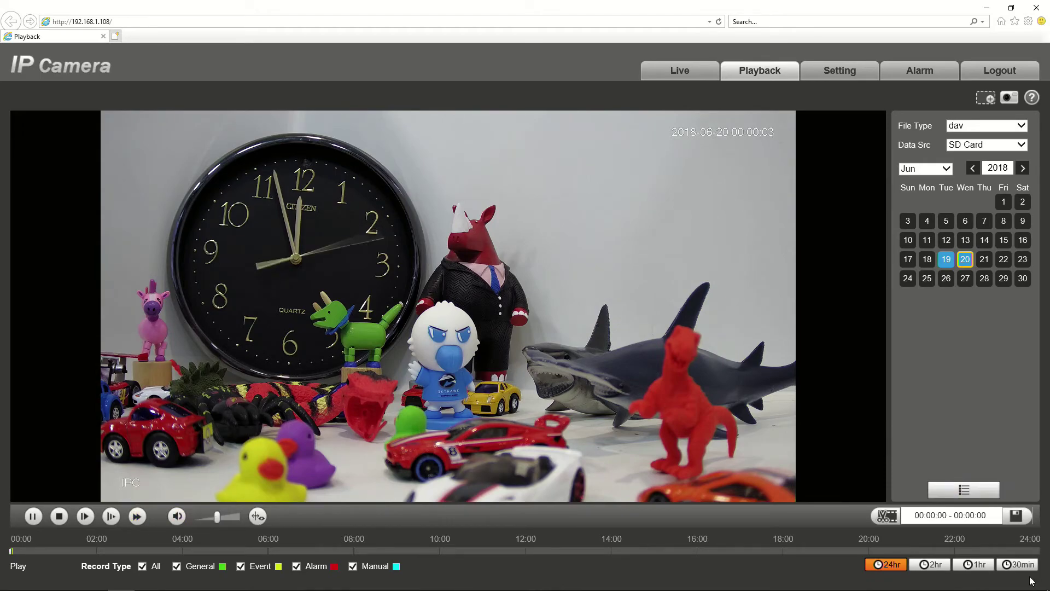
{"action": "left_click", "coordinate": [1021, 566]}
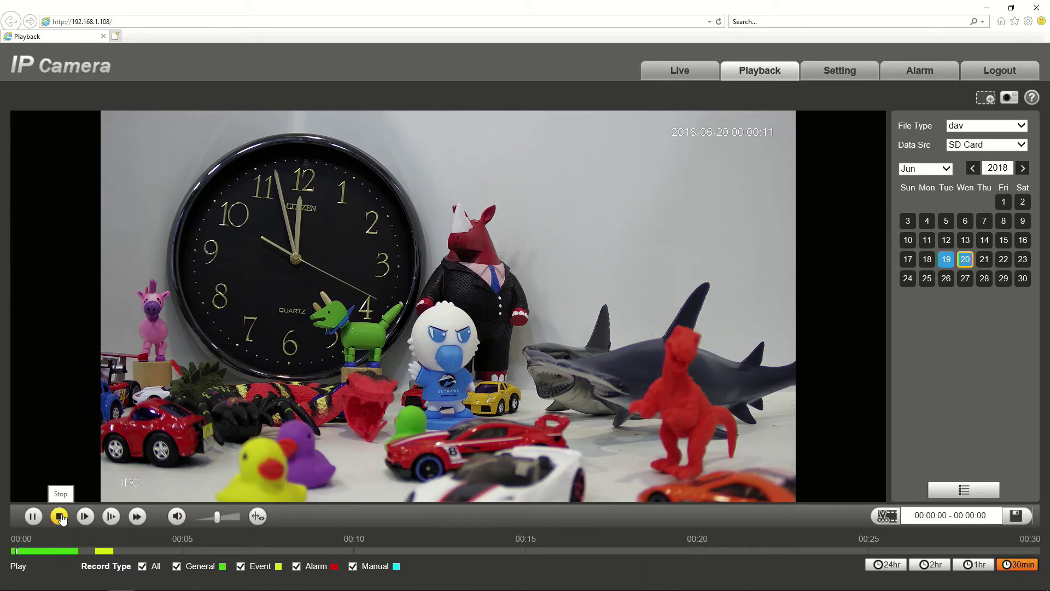
{"action": "left_click", "coordinate": [104, 550]}
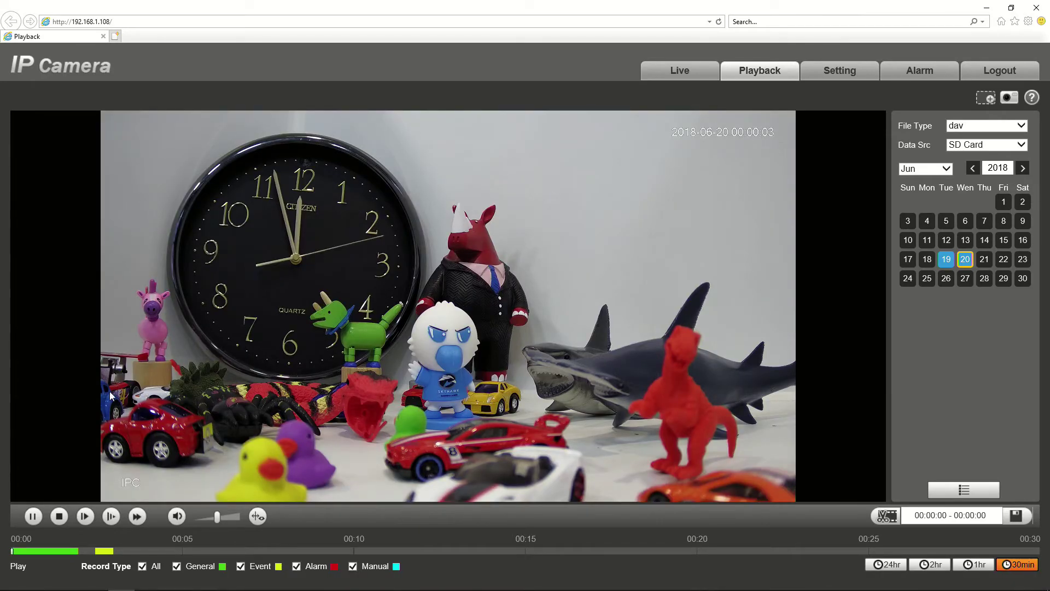
{"action": "left_click", "coordinate": [33, 517]}
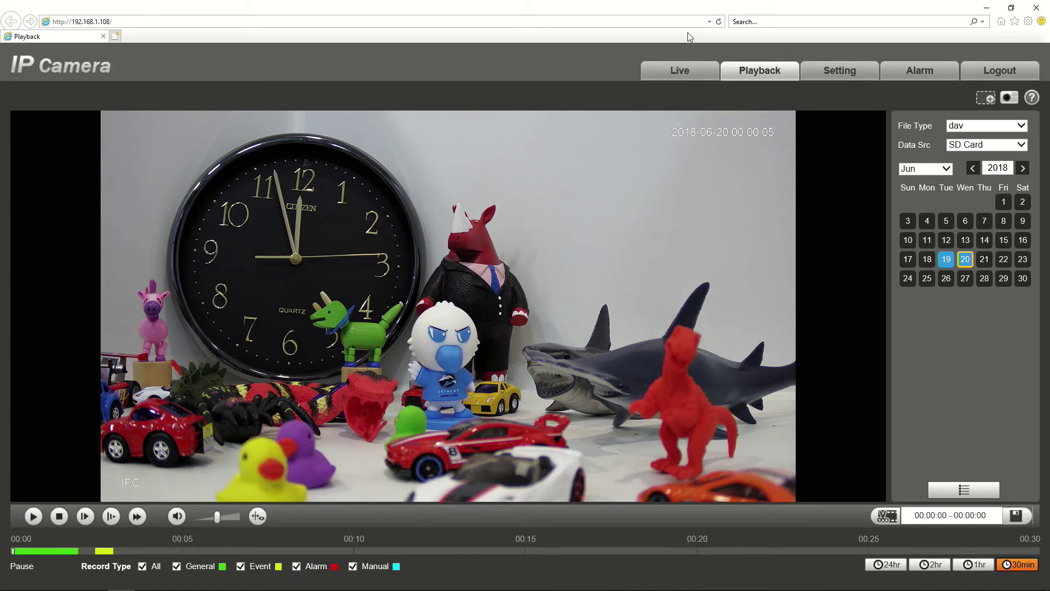